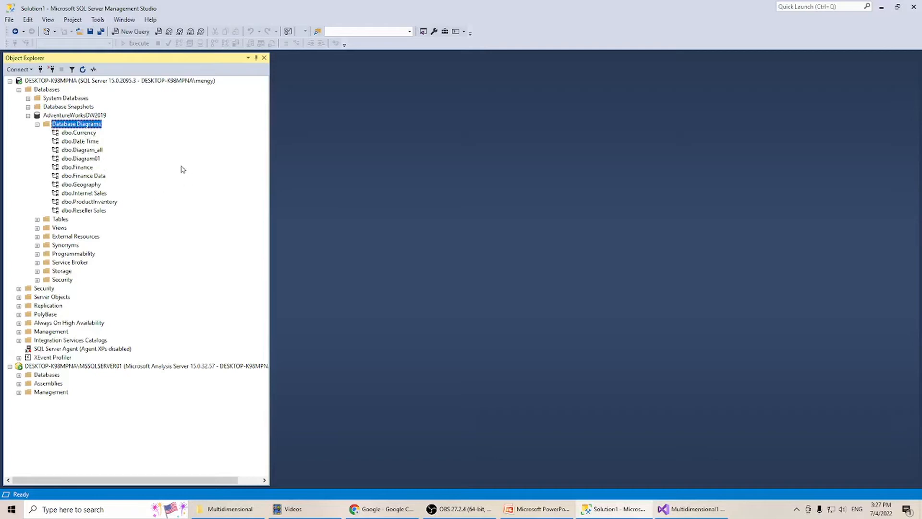
# Open the dbo.Diagram_all database diagram of AdventureWorksDW2019 and look over its tables around FactResellerSales.
pyautogui.doubleClick(80, 151)
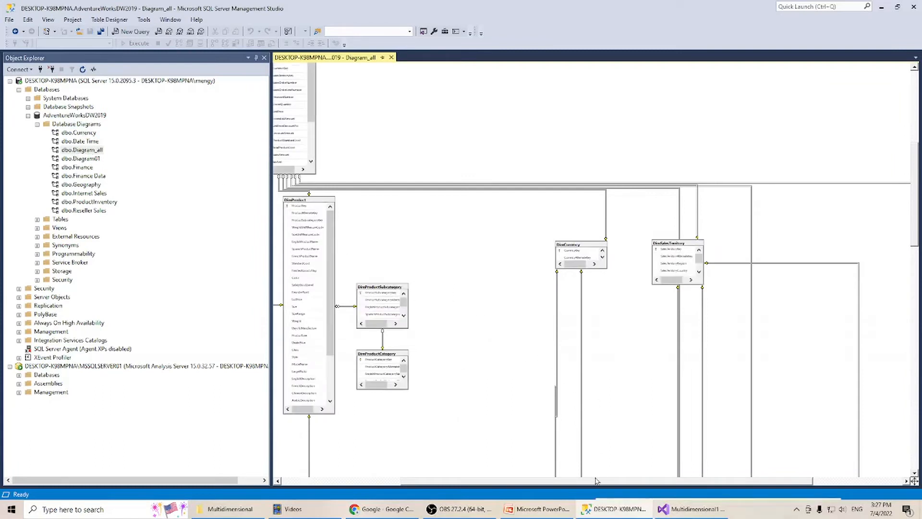
pyautogui.scroll(1, 531, 370)
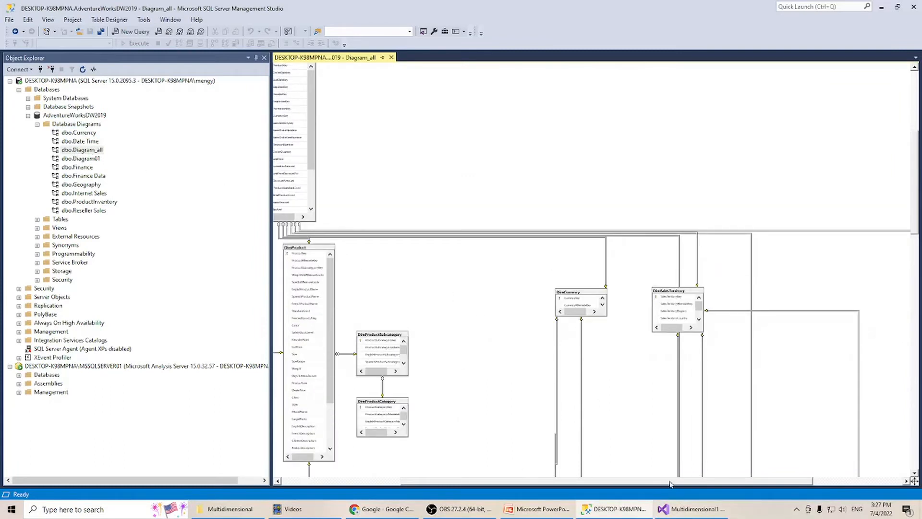
pyautogui.moveTo(709, 482); pyautogui.dragTo(668, 481)
pyautogui.scroll(2, 550, 408)
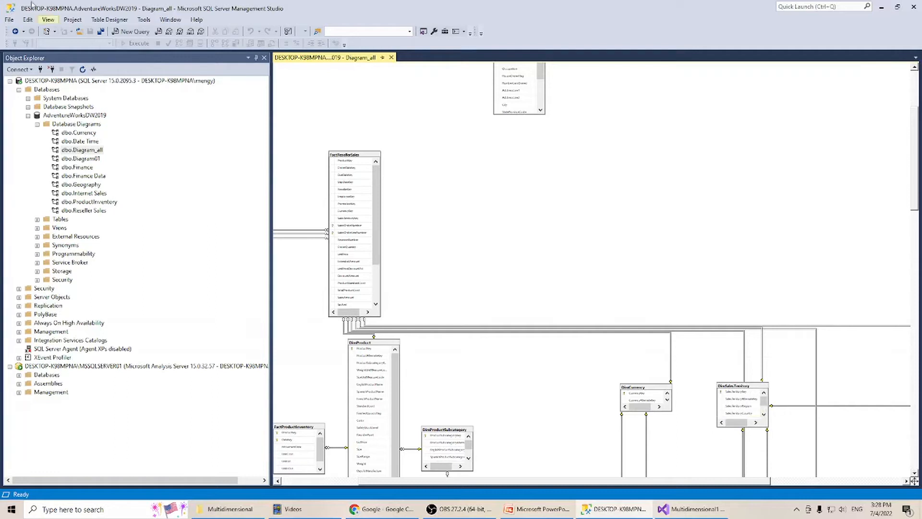
# Change the diagram's zoom level so that the entire Diagram_all schema fits in view.
pyautogui.click(48, 20)
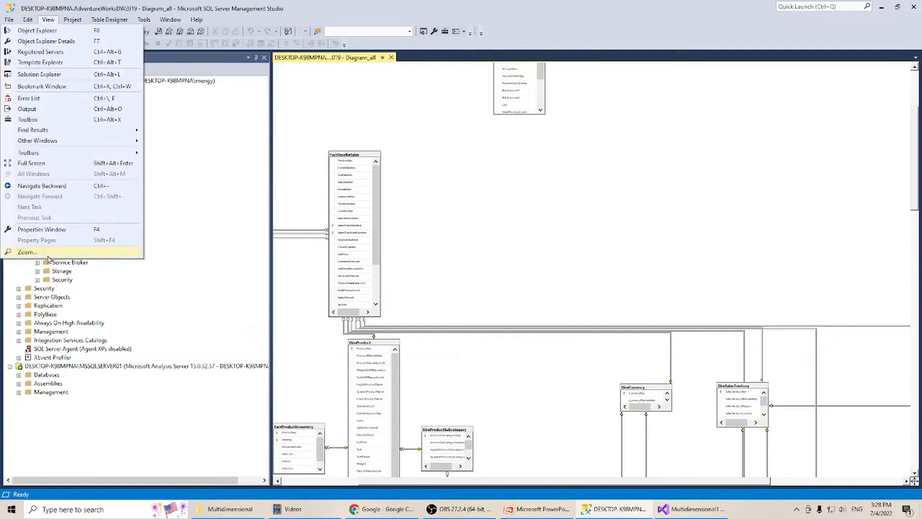
pyautogui.click(29, 252)
pyautogui.click(493, 243)
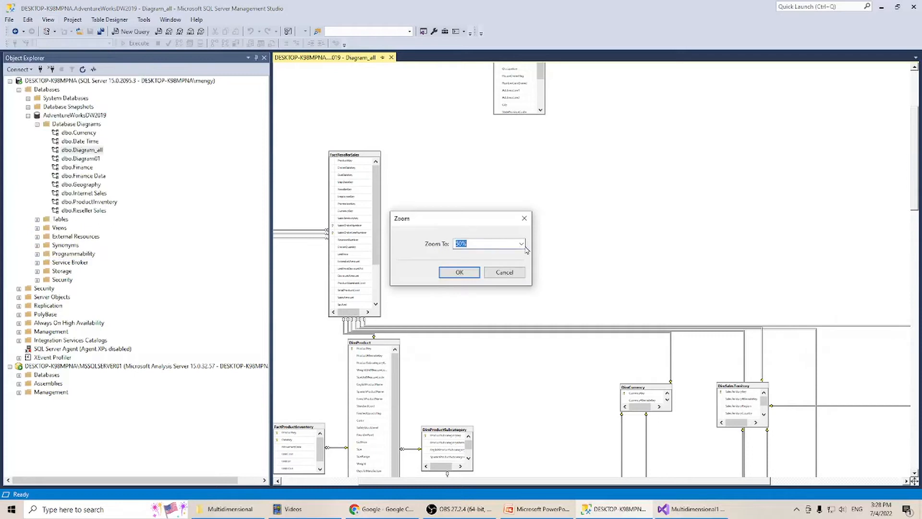
pyautogui.click(521, 243)
pyautogui.click(481, 304)
pyautogui.click(453, 272)
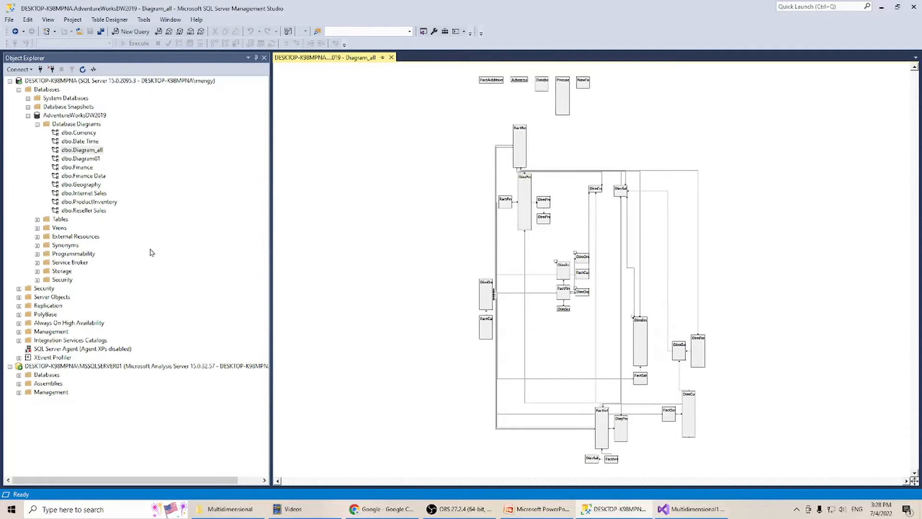
# Expand the Views and Tables folders of AdventureWorksDW2019, review their contents, and collapse Tables again.
pyautogui.click(37, 229)
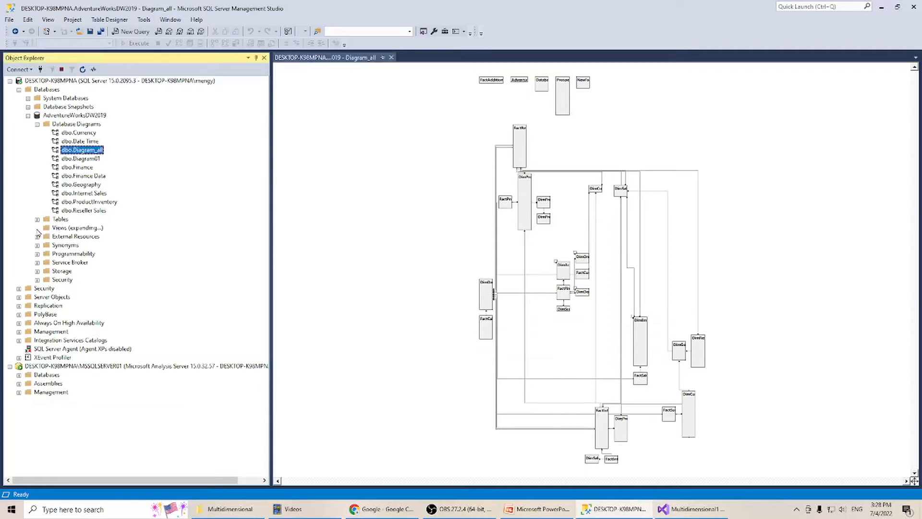
pyautogui.click(37, 220)
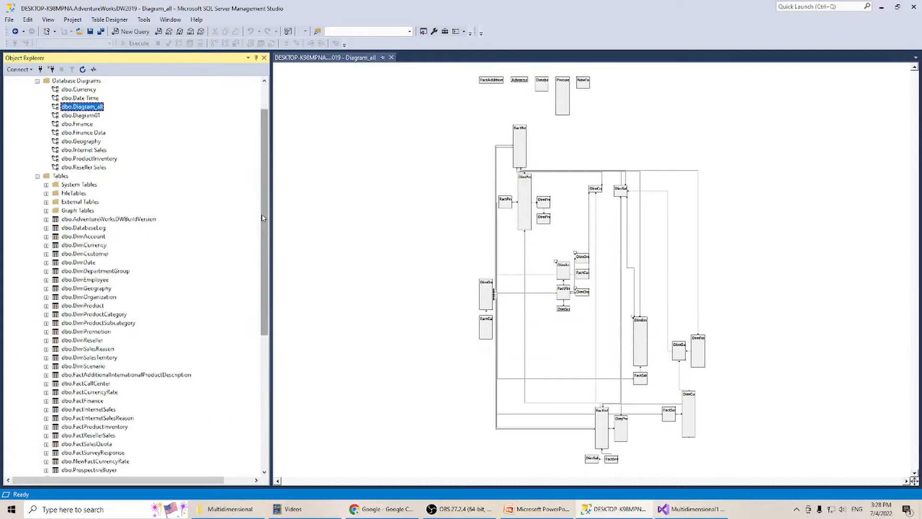
pyautogui.moveTo(262, 218); pyautogui.dragTo(262, 287)
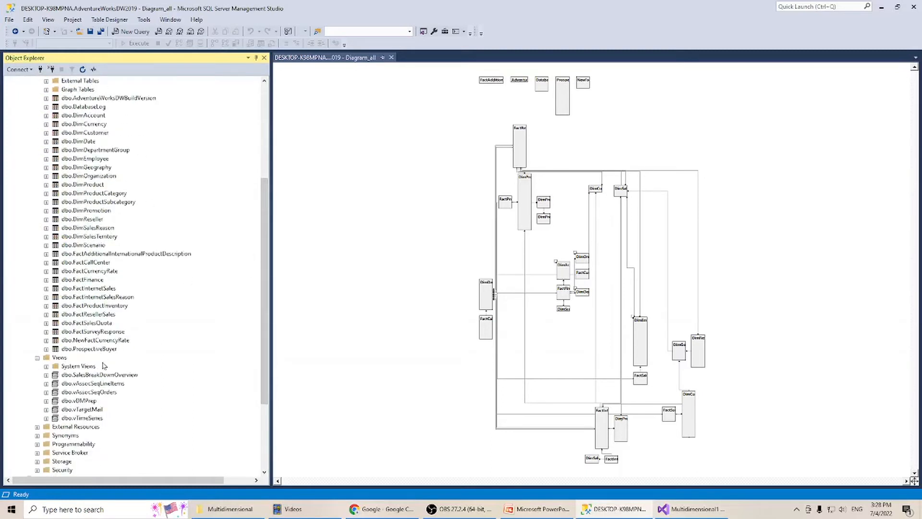
pyautogui.moveTo(270, 267); pyautogui.dragTo(271, 220)
pyautogui.click(37, 141)
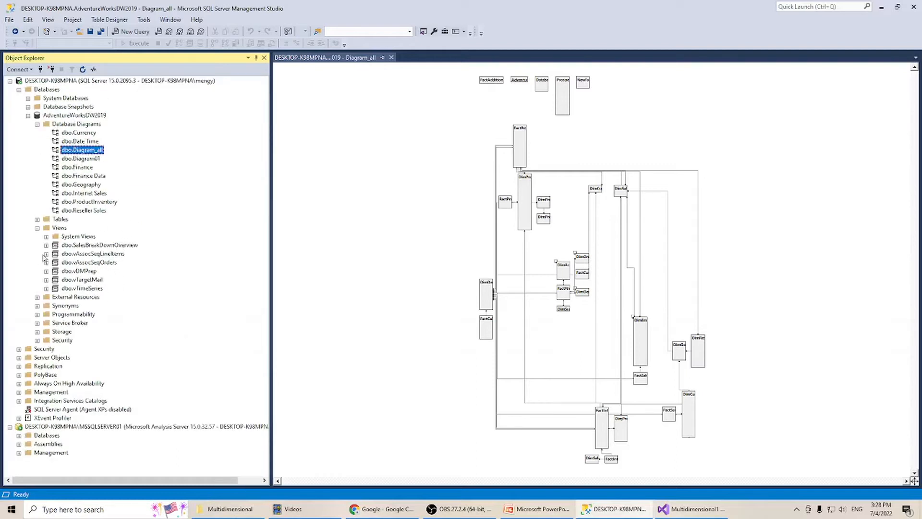
# Open the dbo.SalesBreakDownOverview view in design mode and execute its SQL query.
pyautogui.click(118, 247)
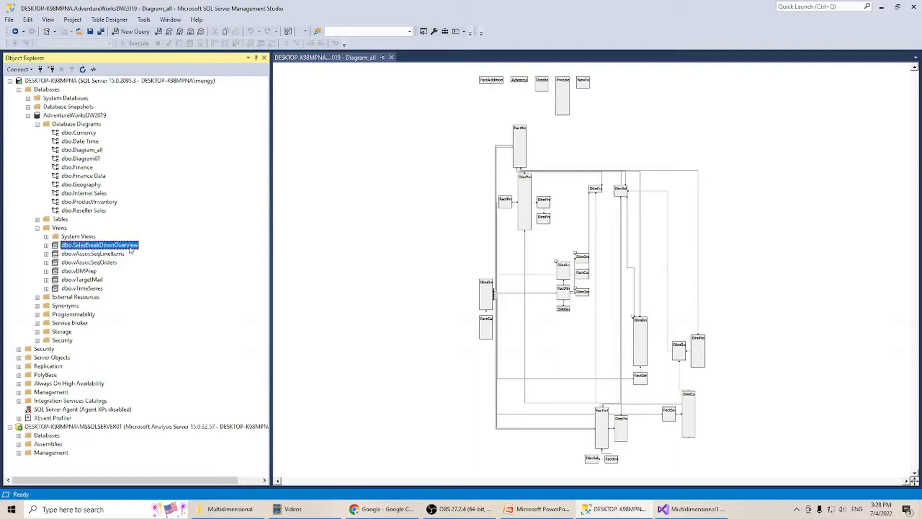
pyautogui.rightClick(130, 249)
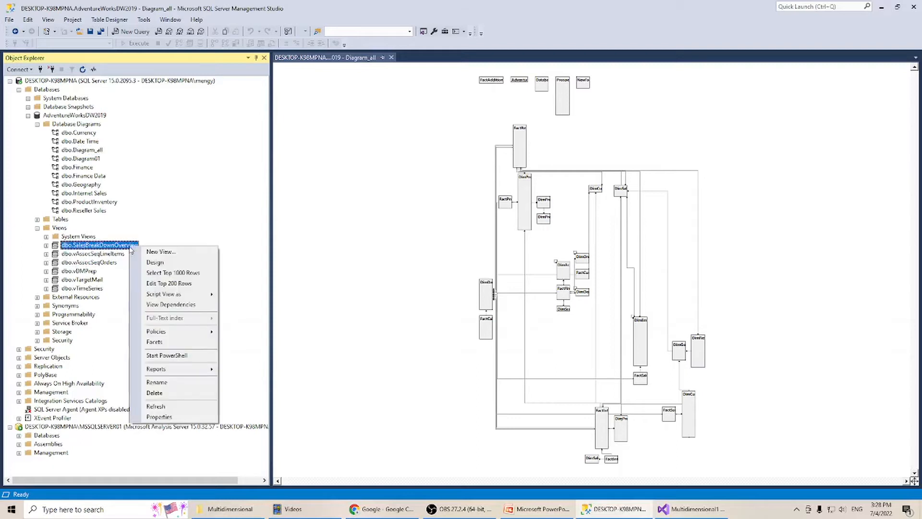
pyautogui.click(168, 263)
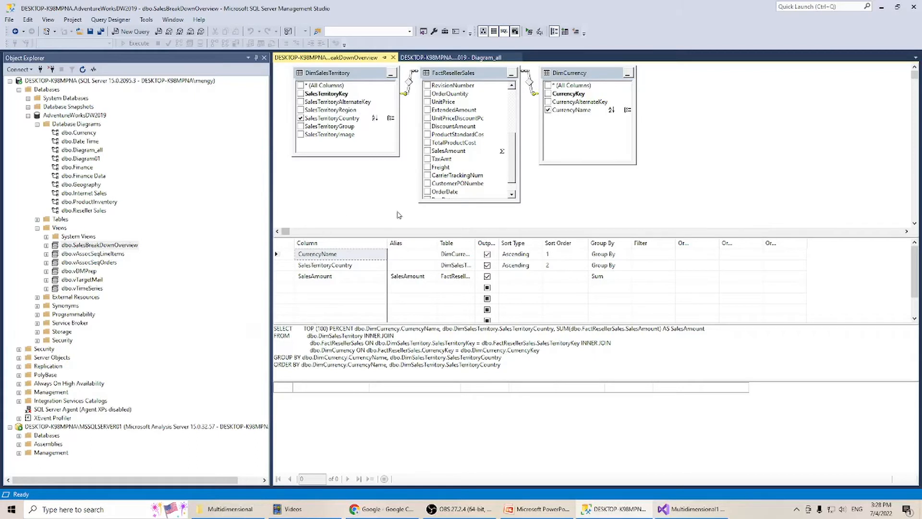
pyautogui.rightClick(653, 368)
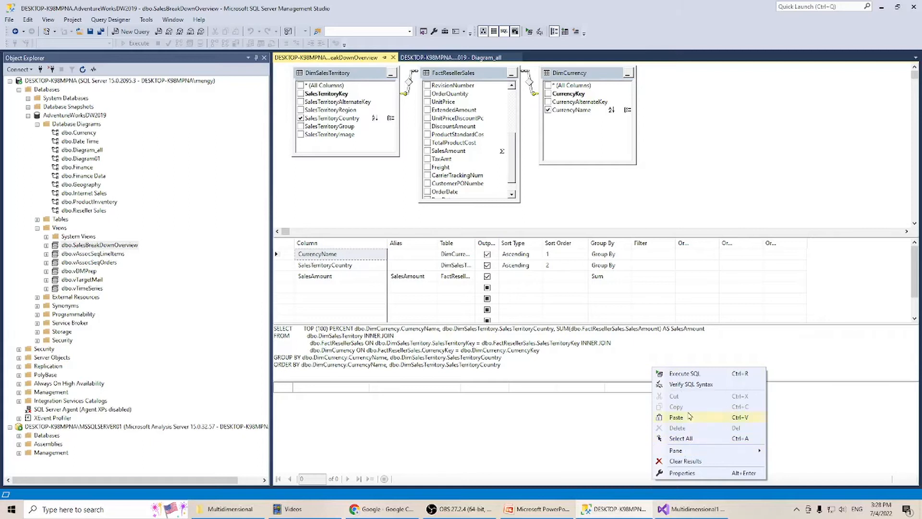
pyautogui.click(685, 374)
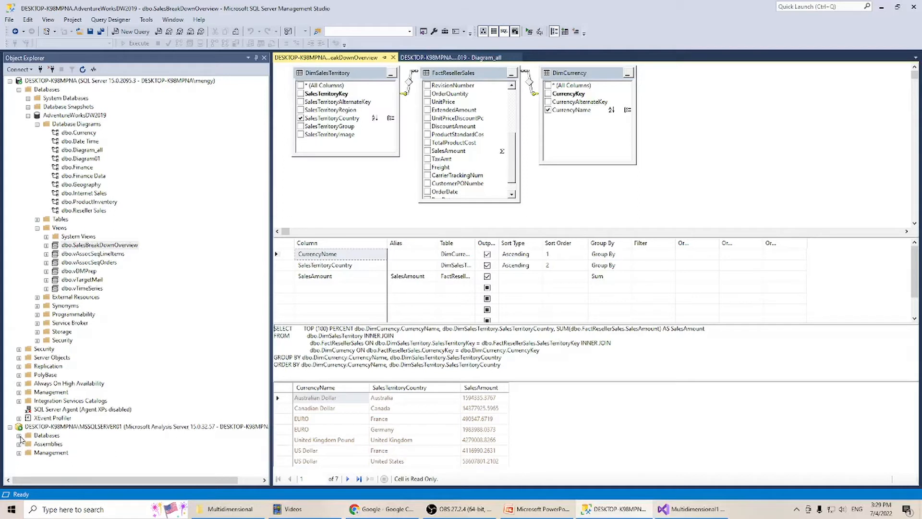
# Expand the Multidimensional1 database on the Analysis Services server and examine its folders, including Dimensions.
pyautogui.click(19, 435)
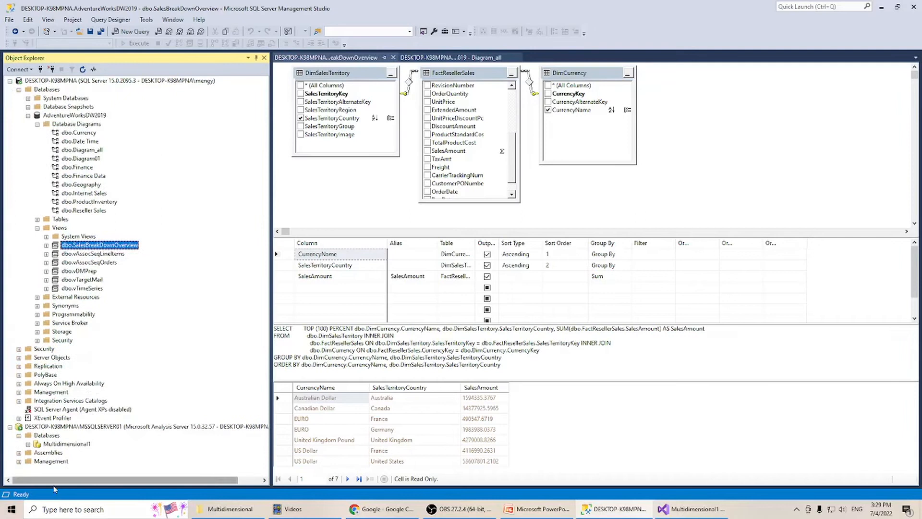
pyautogui.click(29, 444)
pyautogui.scroll(-2, 77, 421)
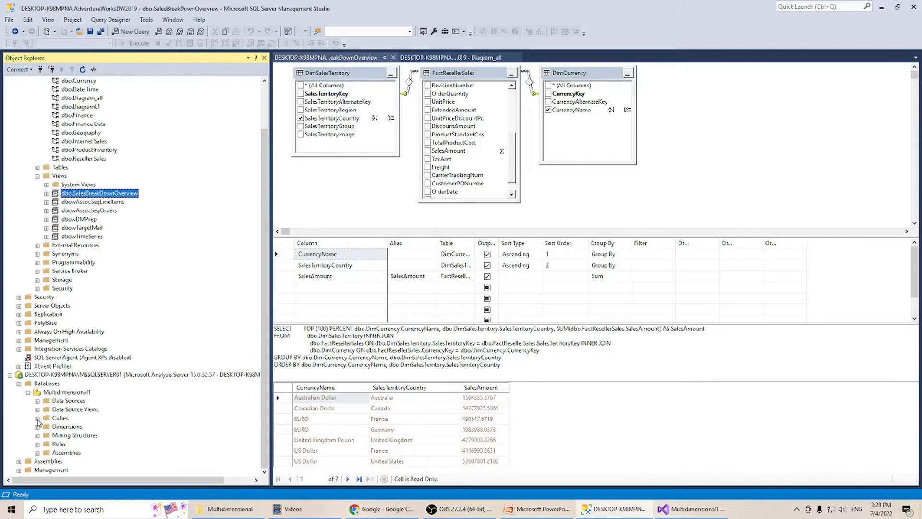
pyautogui.click(38, 427)
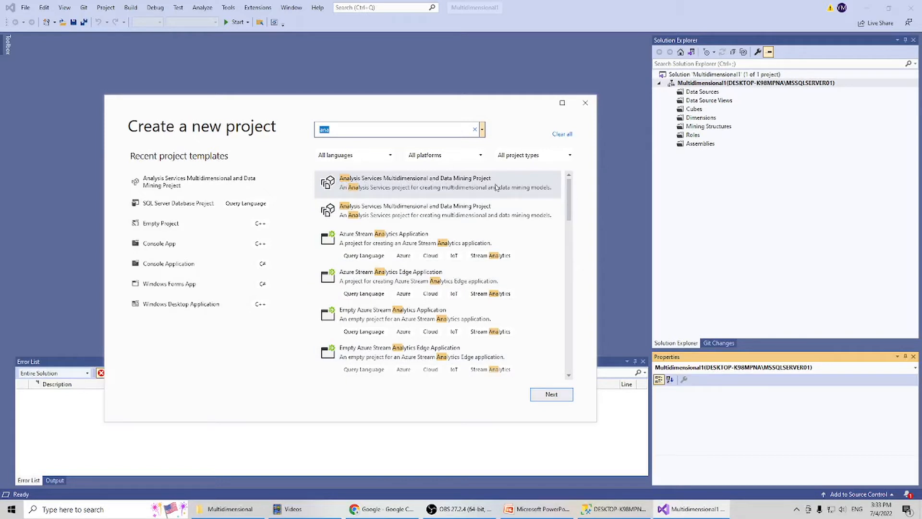
# In Visual Studio, dismiss the new-project dialog and start a new data source based on the existing AdventureWorksDW2019 connection.
pyautogui.click(587, 105)
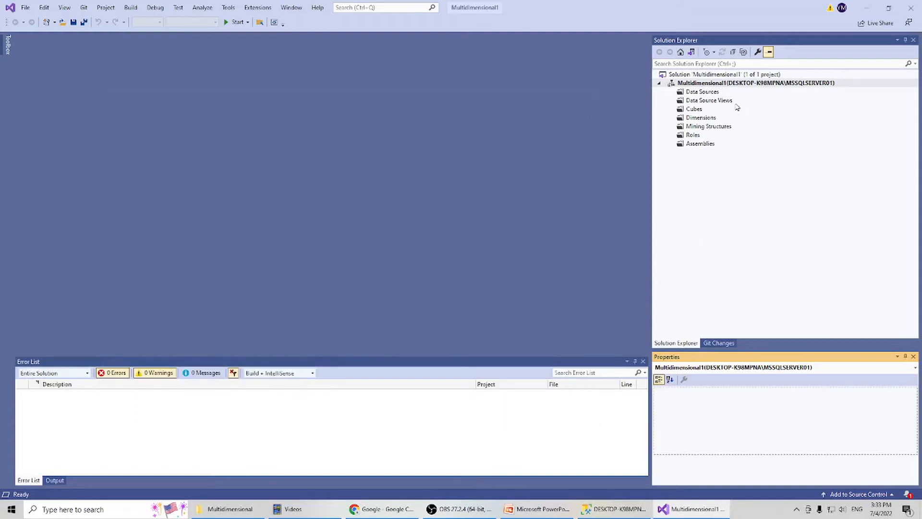
pyautogui.click(703, 94)
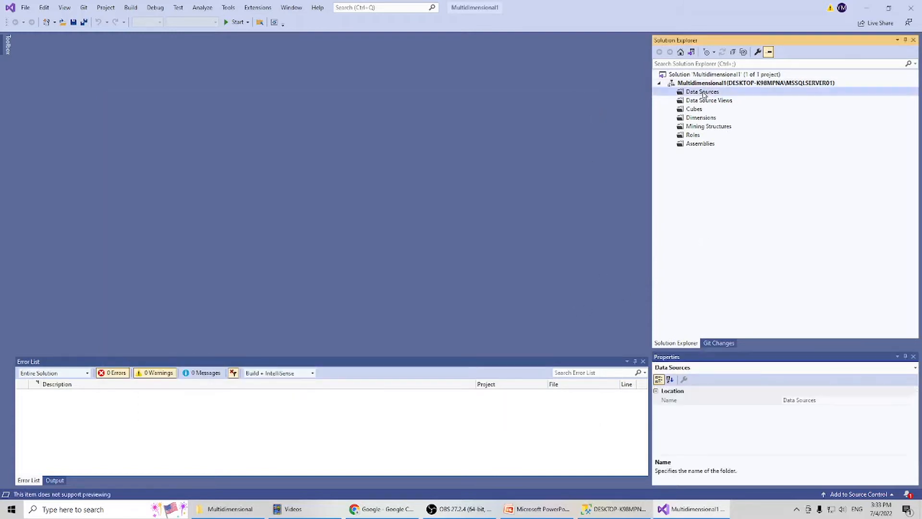
pyautogui.rightClick(703, 94)
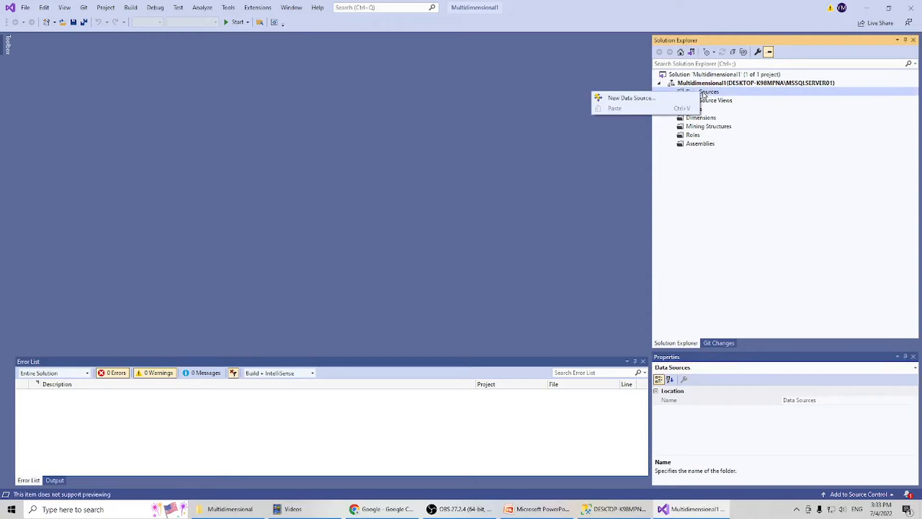
pyautogui.click(679, 101)
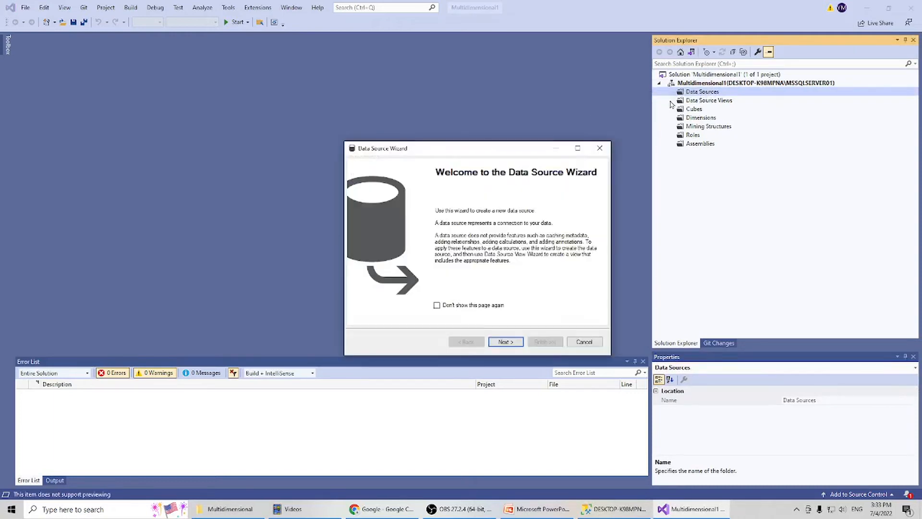
pyautogui.click(503, 341)
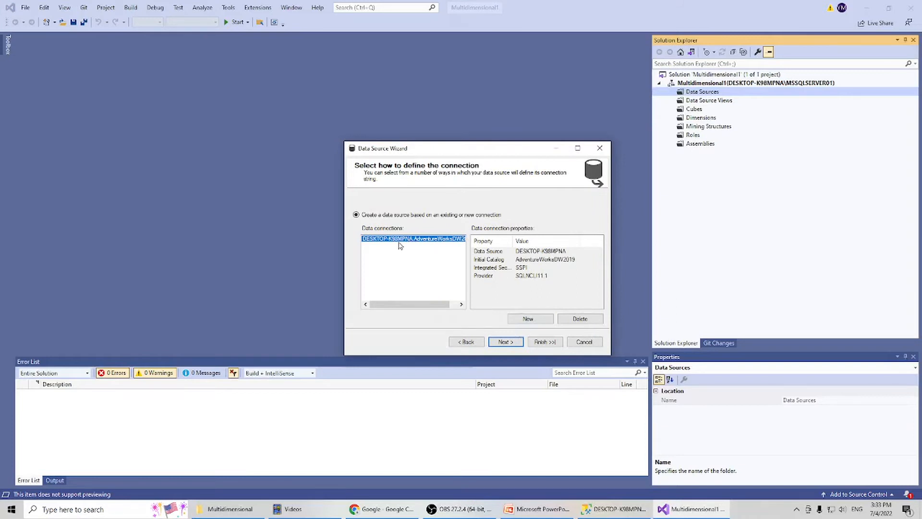
pyautogui.click(504, 343)
# Enter the Windows user name and password for impersonation and finish the data source with the name Adventure Works DW2019.
pyautogui.click(415, 215)
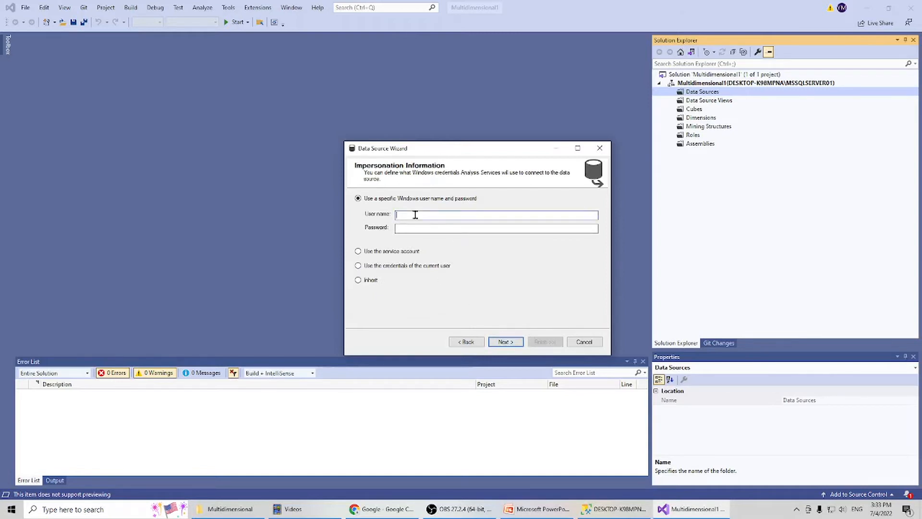
pyautogui.press('Tab')
pyautogui.click(504, 341)
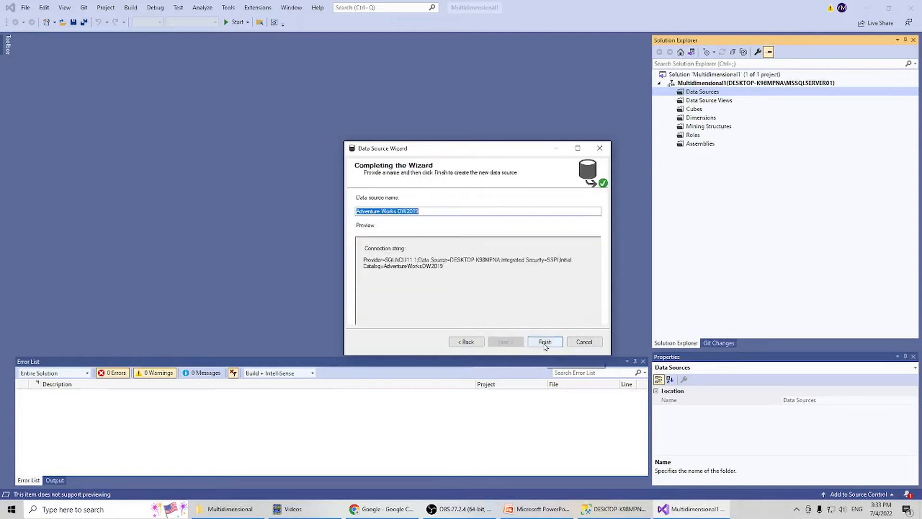
pyautogui.click(544, 341)
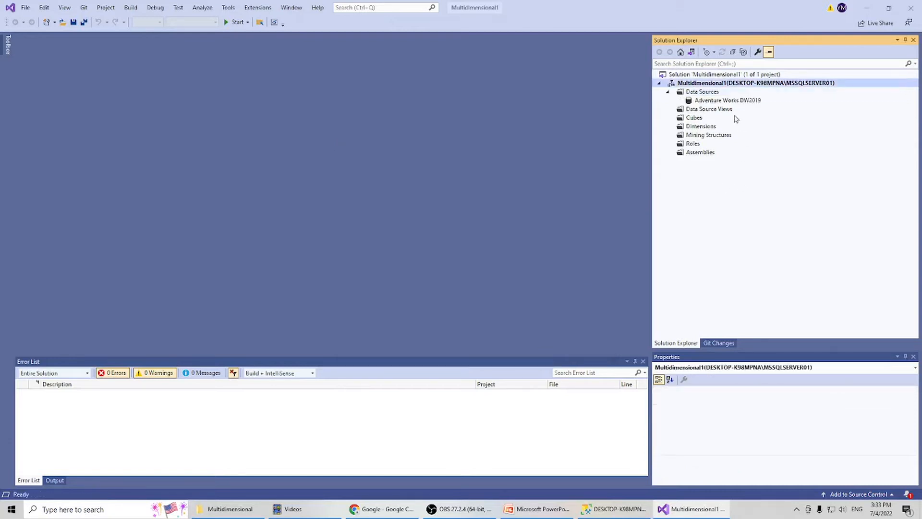
# Start a new data source view on the Adventure Works DW2019 data source and include the DimCurrency table.
pyautogui.click(714, 111)
pyautogui.rightClick(717, 113)
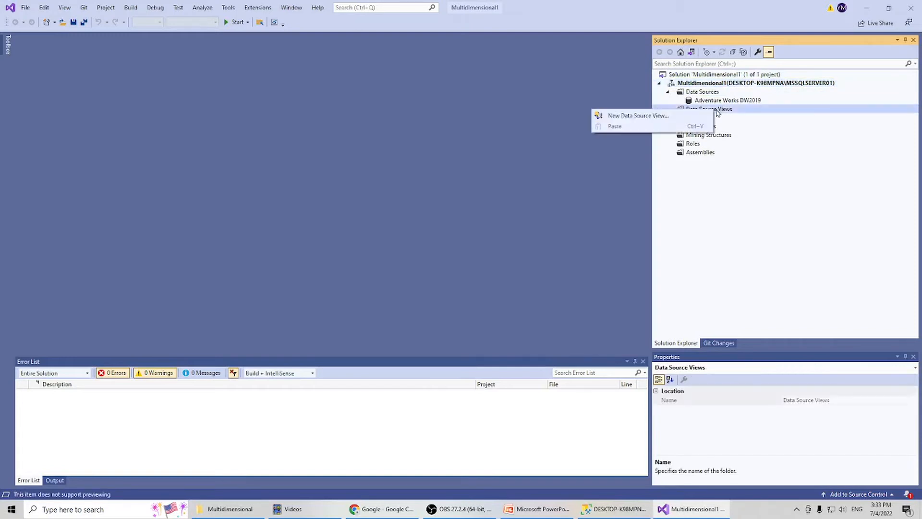
pyautogui.click(638, 115)
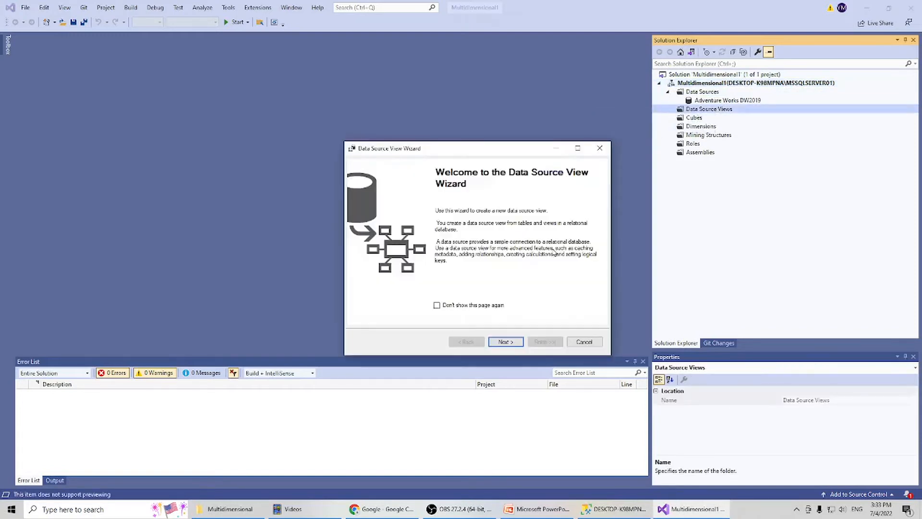
pyautogui.click(512, 343)
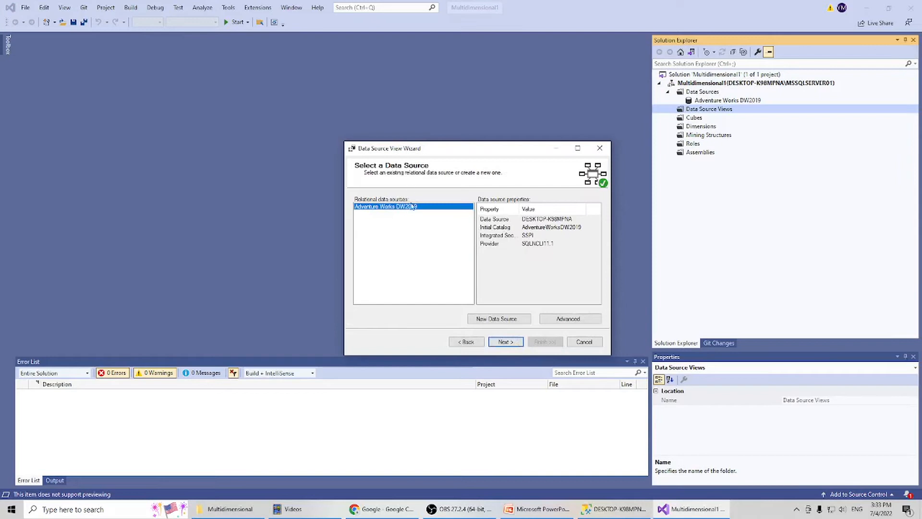
pyautogui.click(511, 344)
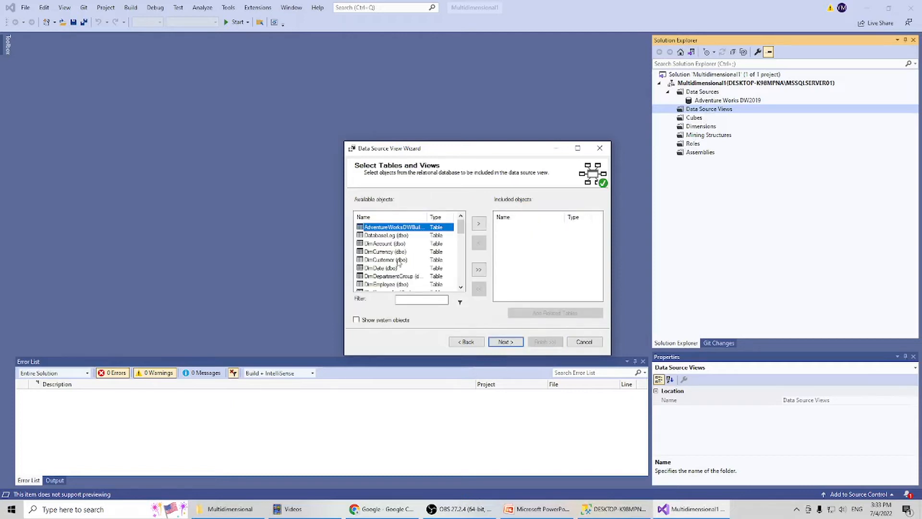
pyautogui.click(385, 251)
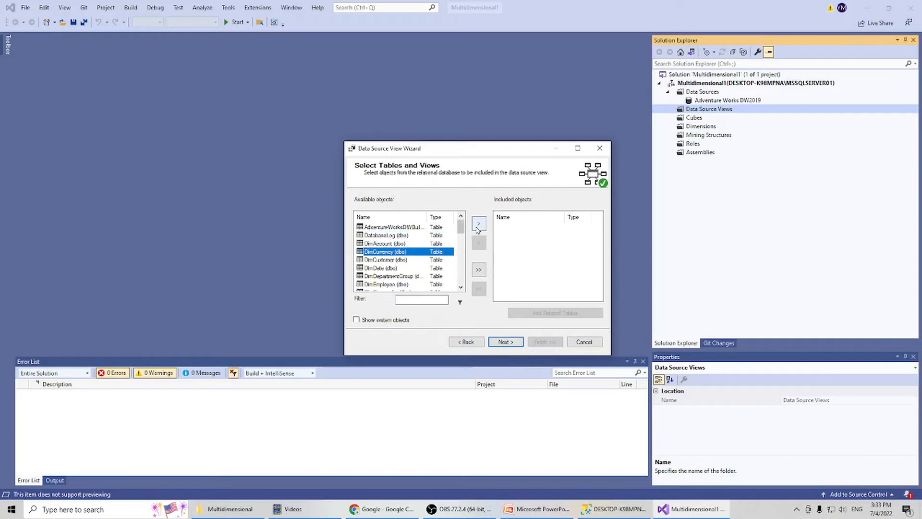
pyautogui.click(479, 223)
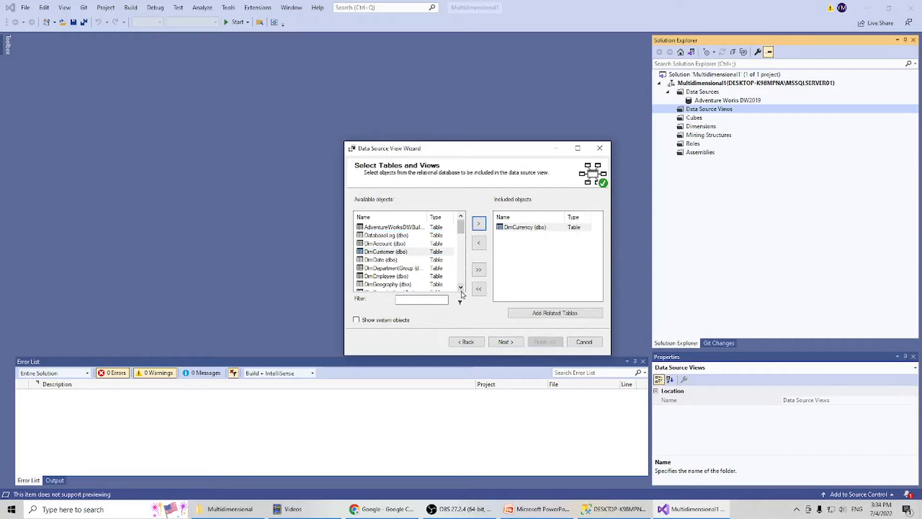
# Include the DimSalesTerritory table in the data source view.
pyautogui.click(460, 288)
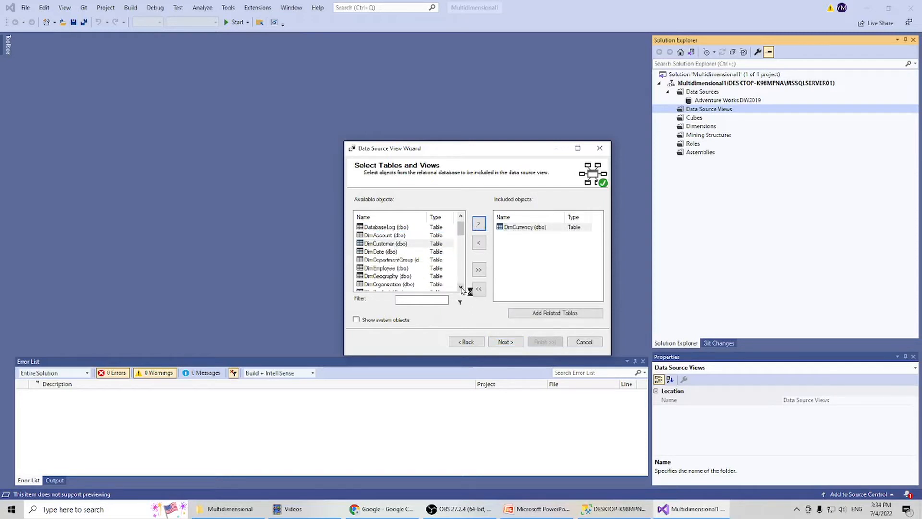
pyautogui.click(461, 288)
pyautogui.click(460, 288)
pyautogui.click(461, 288)
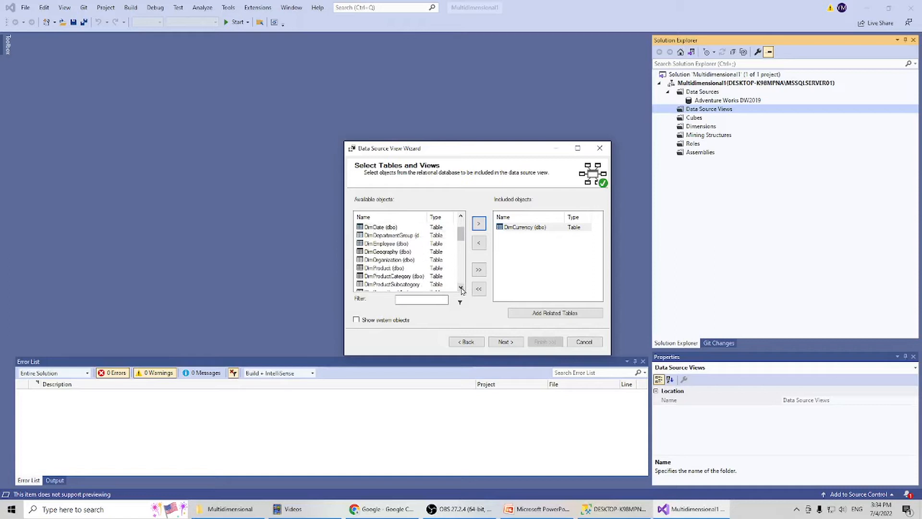
pyautogui.click(461, 288)
pyautogui.click(461, 288)
pyautogui.click(461, 288)
pyautogui.click(461, 288)
pyautogui.click(461, 288)
pyautogui.click(461, 288)
pyautogui.click(461, 289)
pyautogui.click(460, 288)
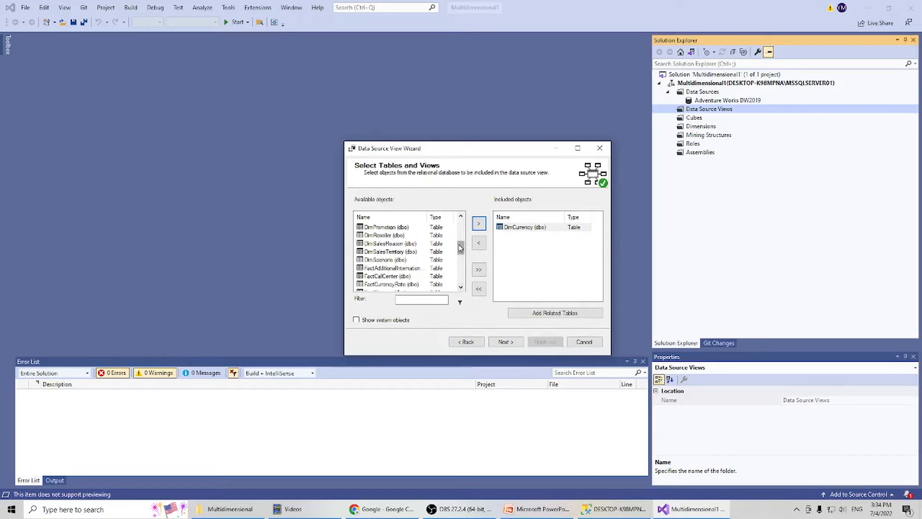
pyautogui.click(406, 252)
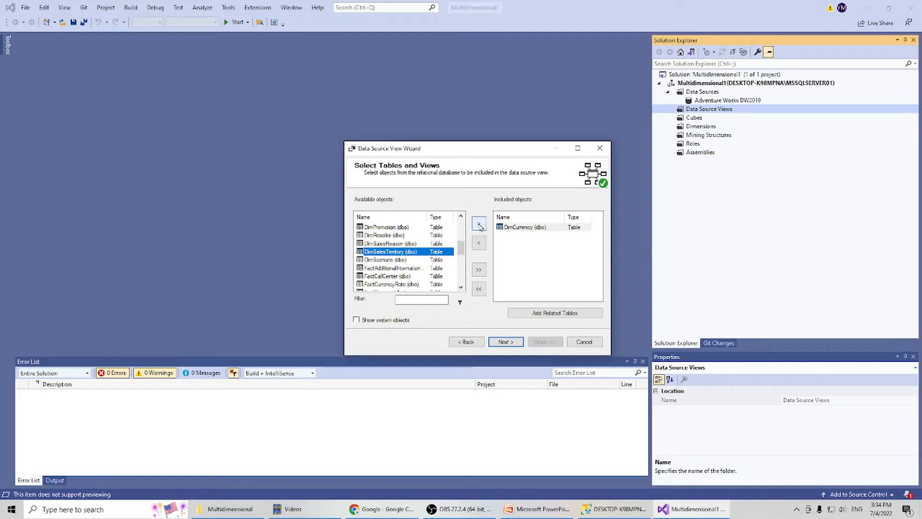
pyautogui.click(479, 224)
# Include the FactResellerSales table and finish the data source view with the name Adventure Works DW2019.
pyautogui.click(461, 287)
pyautogui.click(462, 287)
pyautogui.click(462, 288)
pyautogui.click(462, 288)
pyautogui.click(462, 287)
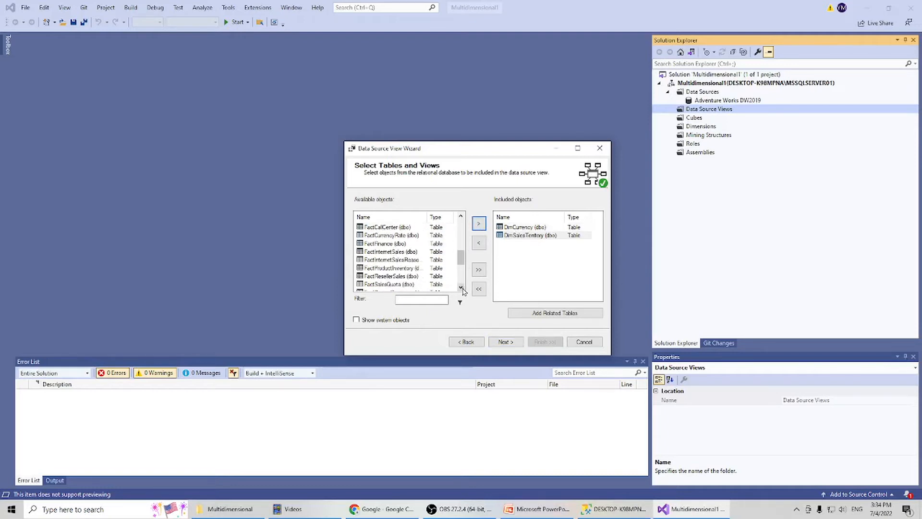
pyautogui.click(372, 277)
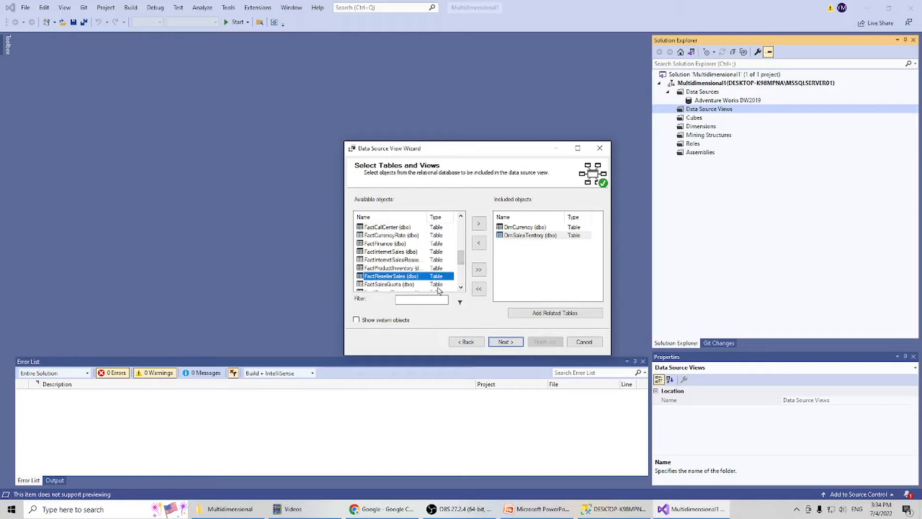
pyautogui.click(480, 224)
pyautogui.click(509, 342)
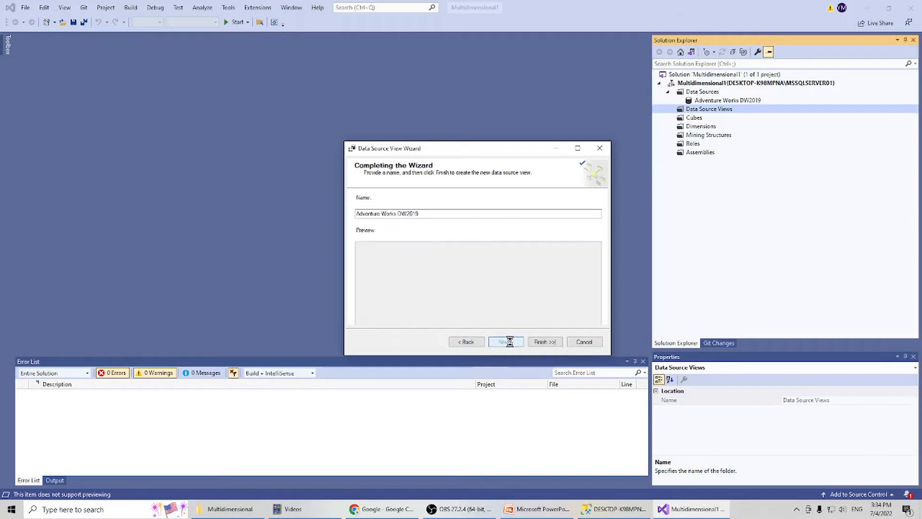
pyautogui.click(545, 342)
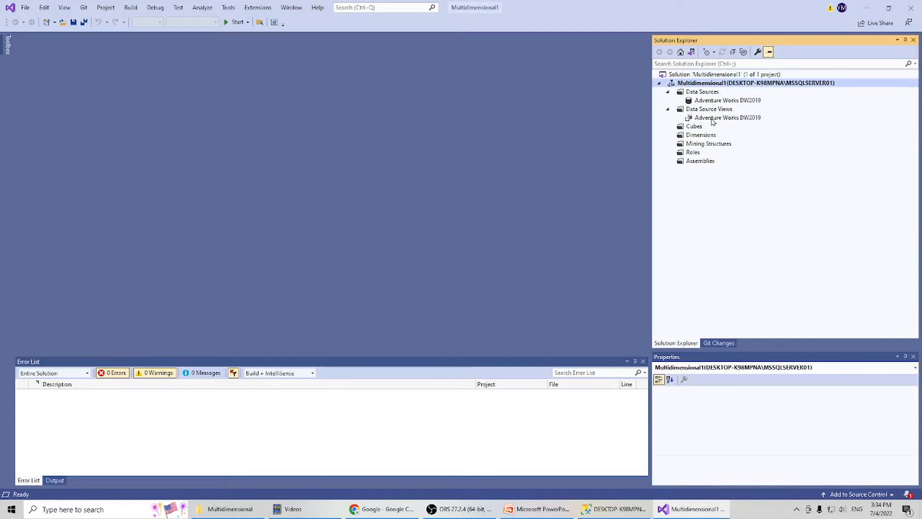
# Start a new dimension from the existing DimCurrency table with key column CurrencyKey, and include the Currency Name attribute.
pyautogui.click(705, 138)
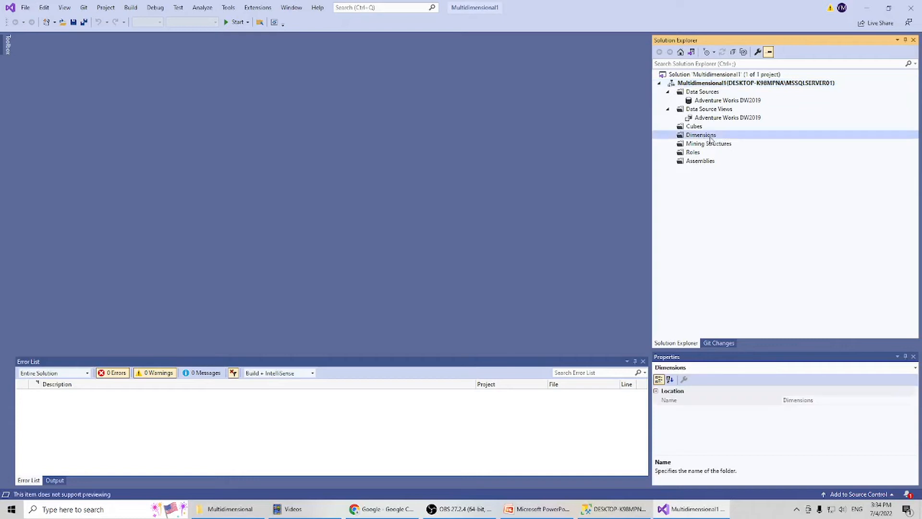
pyautogui.rightClick(710, 139)
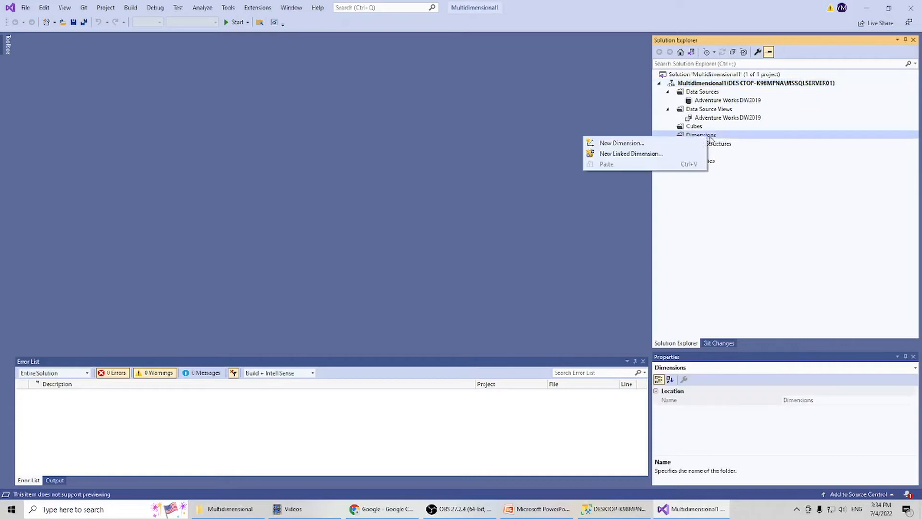
pyautogui.click(681, 143)
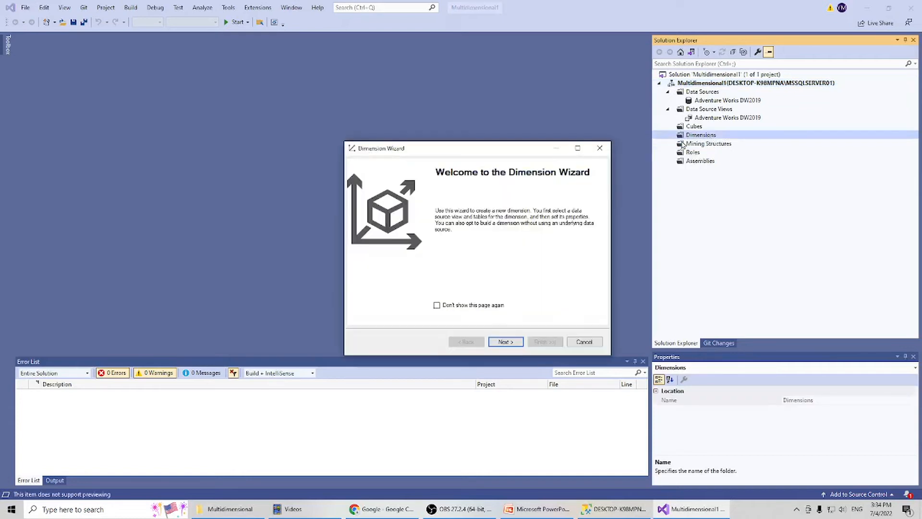
pyautogui.click(506, 343)
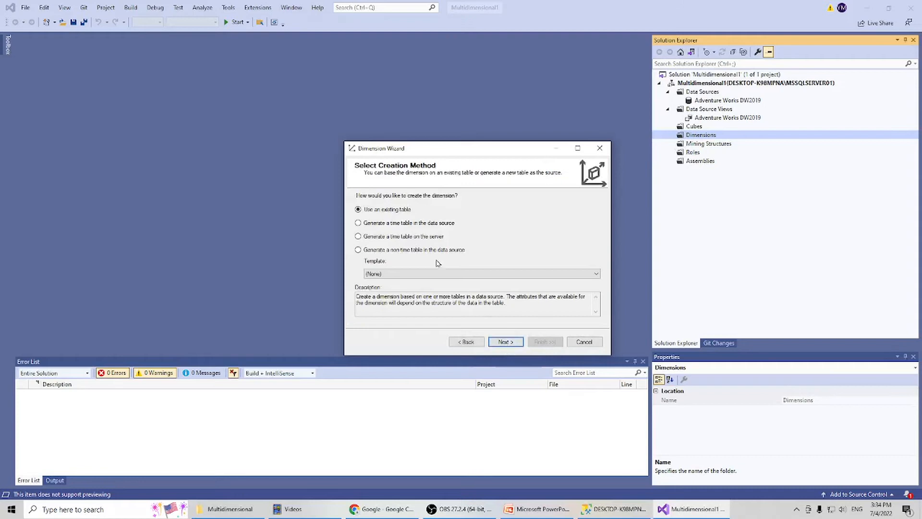
pyautogui.click(502, 342)
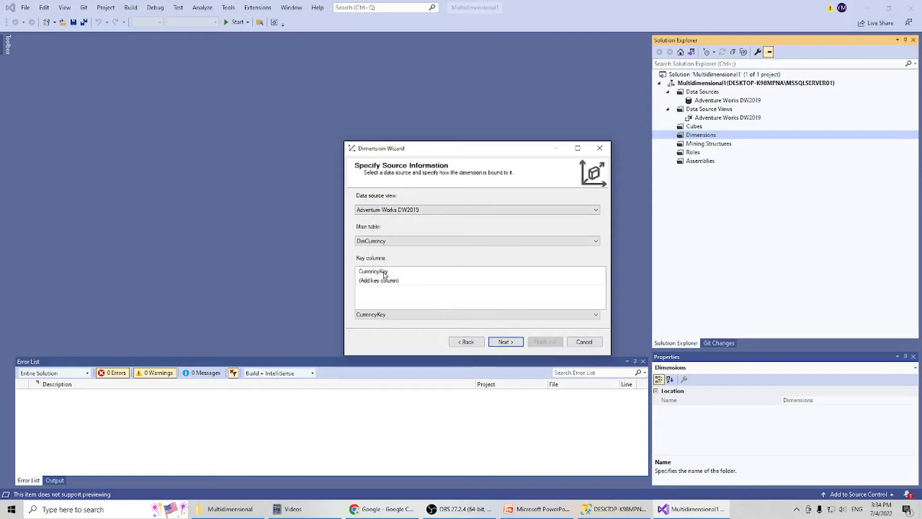
pyautogui.click(384, 272)
pyautogui.click(510, 342)
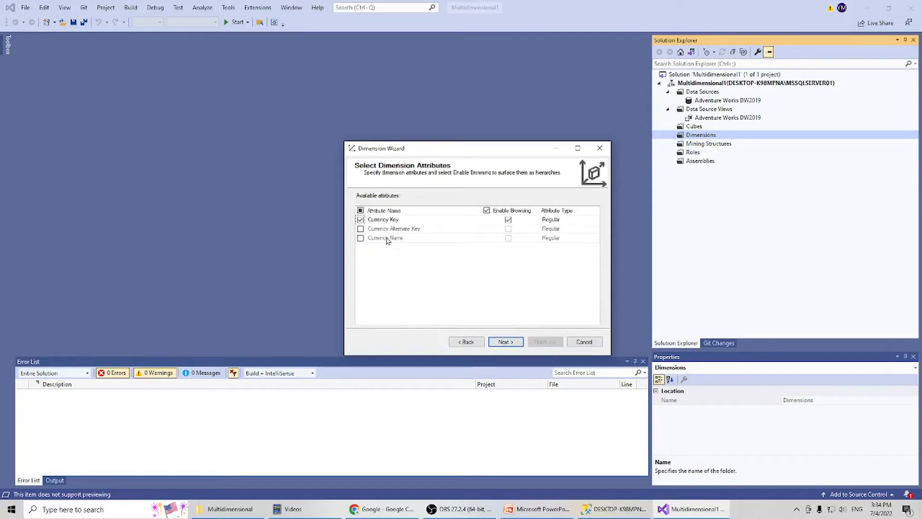
pyautogui.click(360, 239)
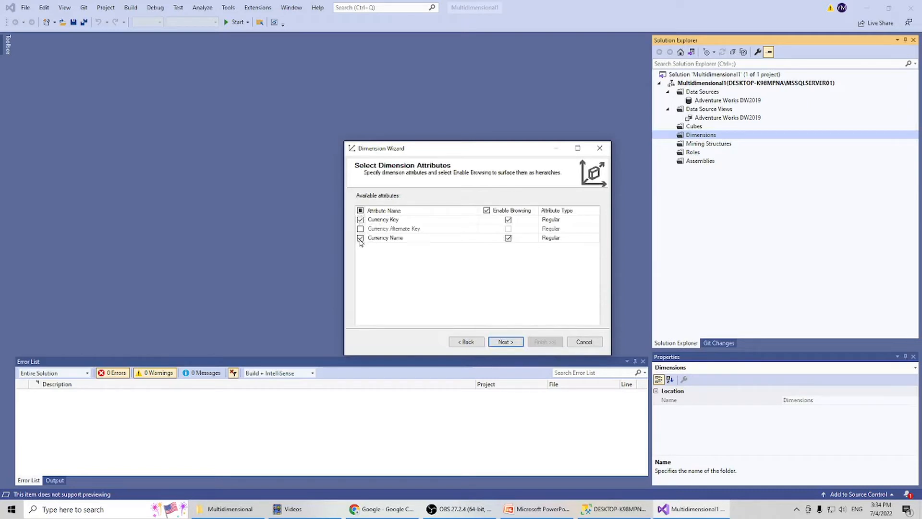
pyautogui.click(508, 341)
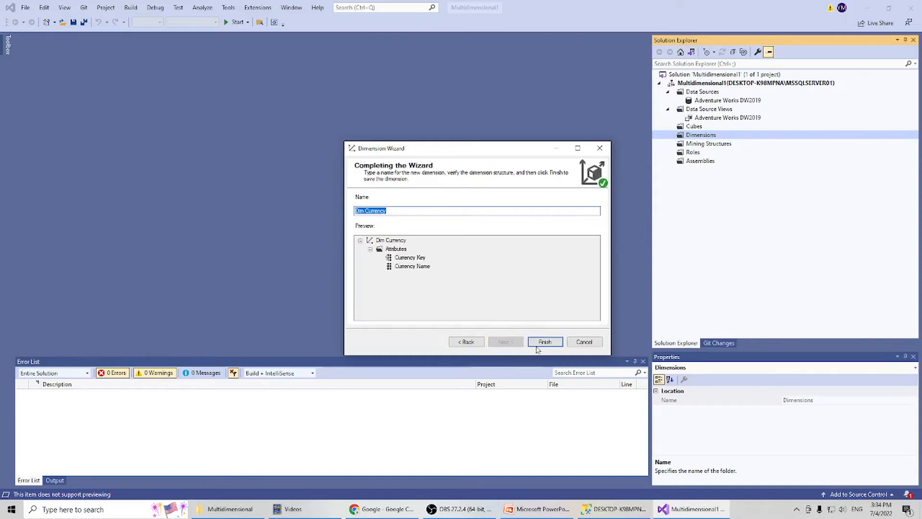
# In SQL Server Management Studio, refresh and expand the Dimensions folder of the Multidimensional1 database to check its contents.
pyautogui.click(611, 515)
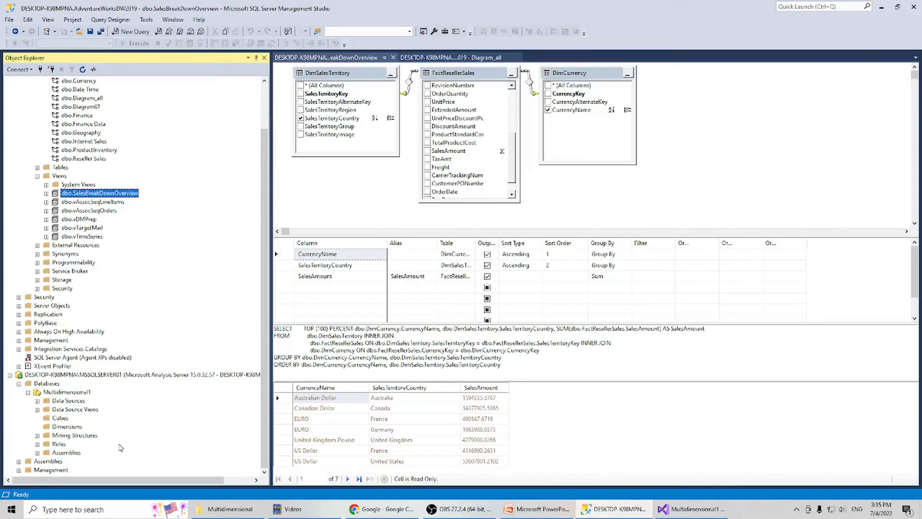
pyautogui.rightClick(79, 428)
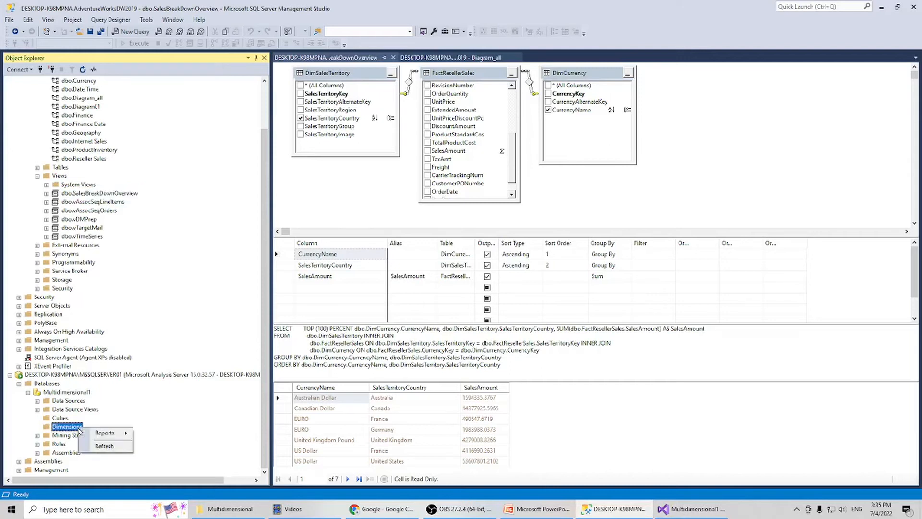
pyautogui.click(100, 446)
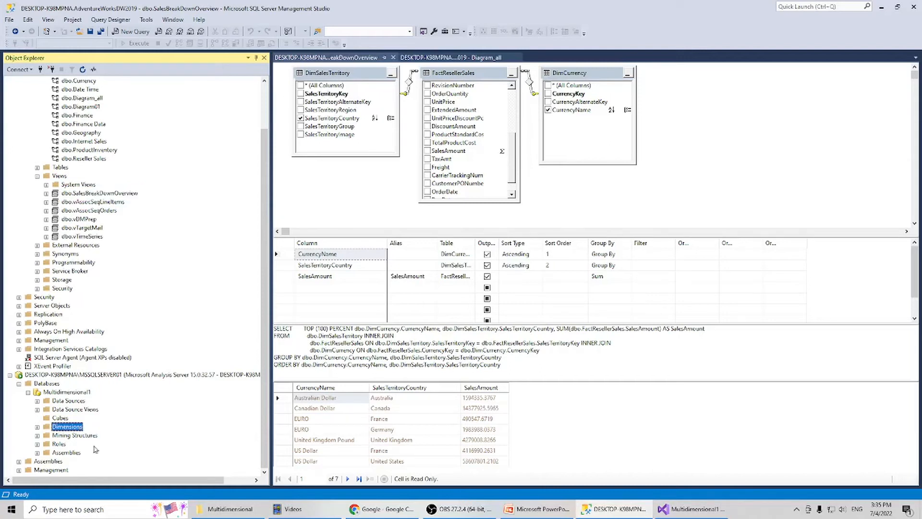
pyautogui.click(38, 428)
pyautogui.rightClick(75, 430)
pyautogui.click(94, 448)
pyautogui.click(37, 426)
# Switch back to Visual Studio and finish the dimension with the name Dim Currency.
pyautogui.click(677, 509)
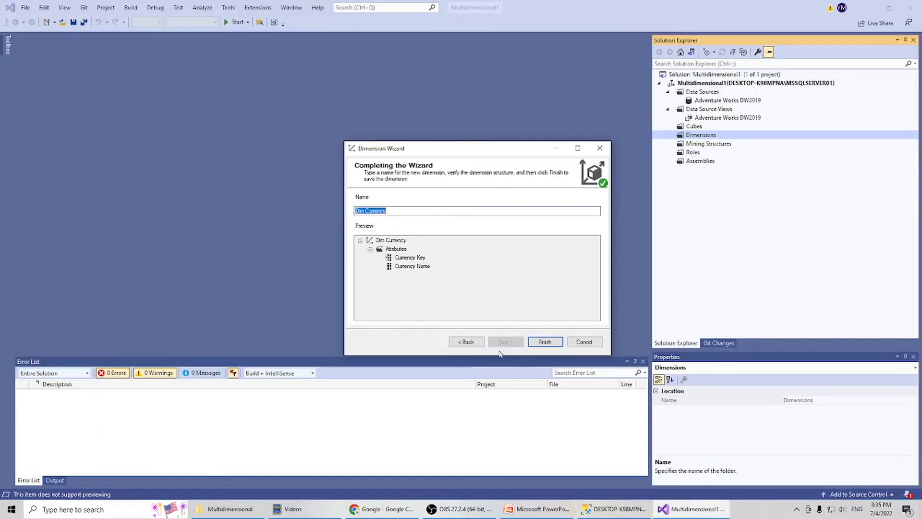
pyautogui.click(542, 345)
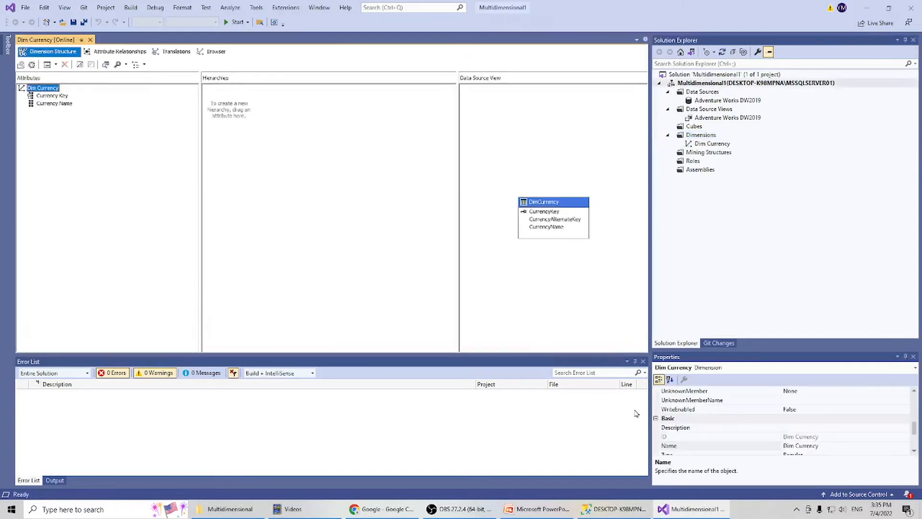
# Return to SQL Server Management Studio and refresh the Multidimensional1 Dimensions folder to look for the new dimension.
pyautogui.click(613, 513)
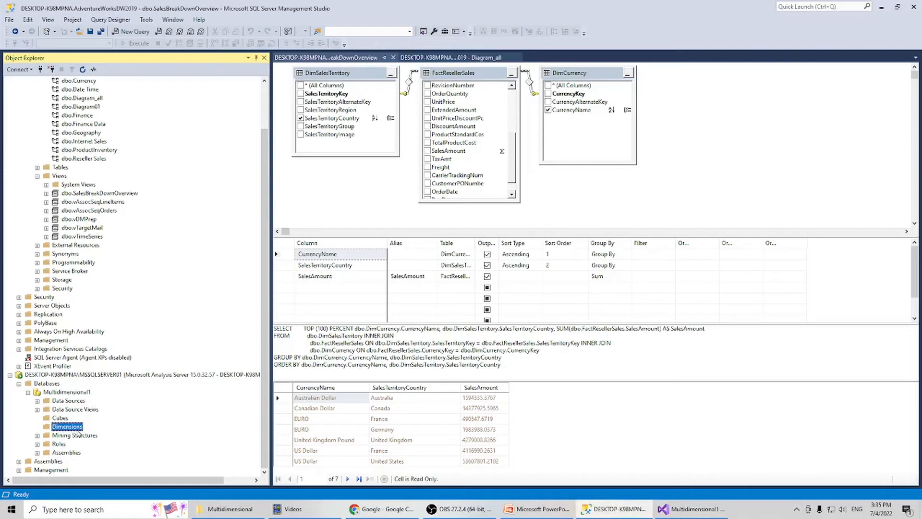
pyautogui.rightClick(72, 426)
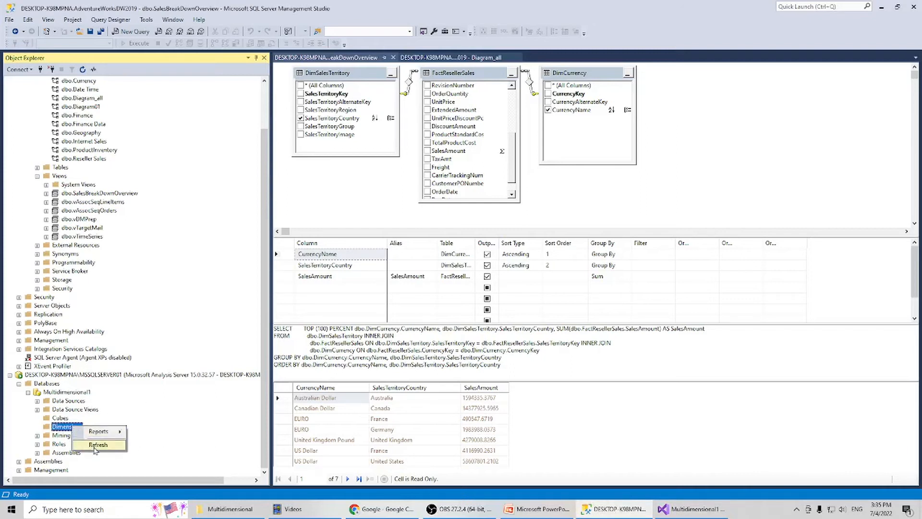
pyautogui.click(98, 445)
pyautogui.click(37, 427)
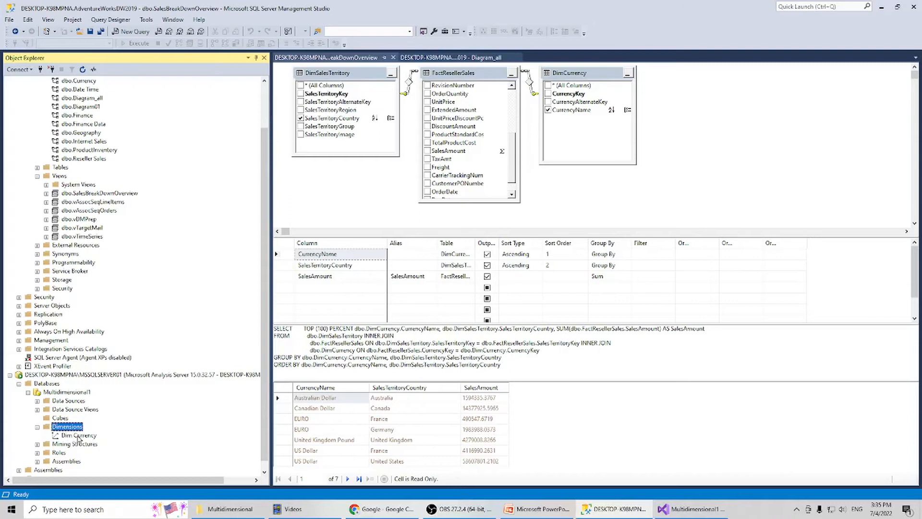
# View the properties of the Dim Currency dimension to check its processing status, and close them without changes.
pyautogui.click(78, 435)
pyautogui.rightClick(78, 436)
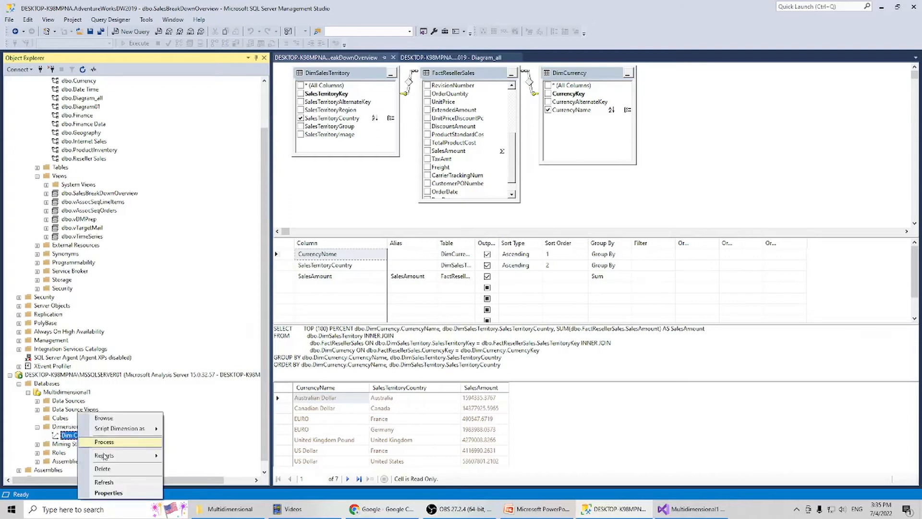
pyautogui.click(129, 494)
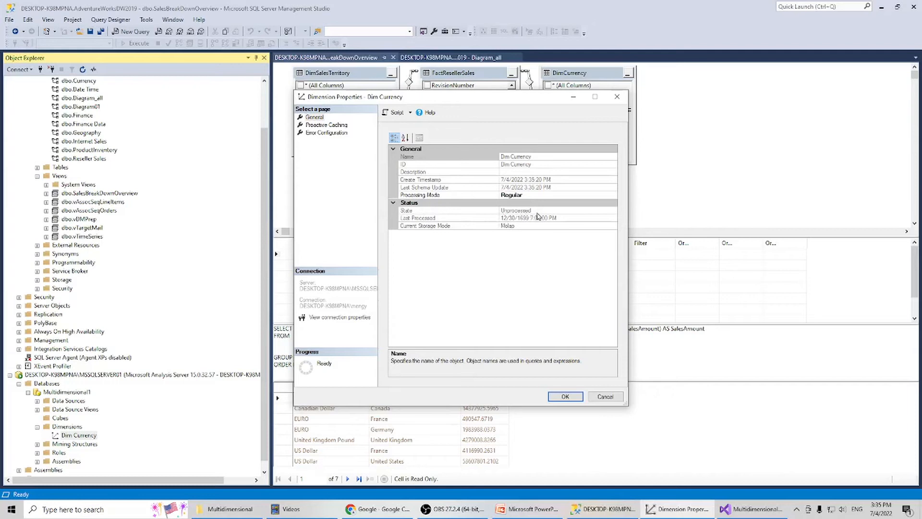
pyautogui.click(603, 398)
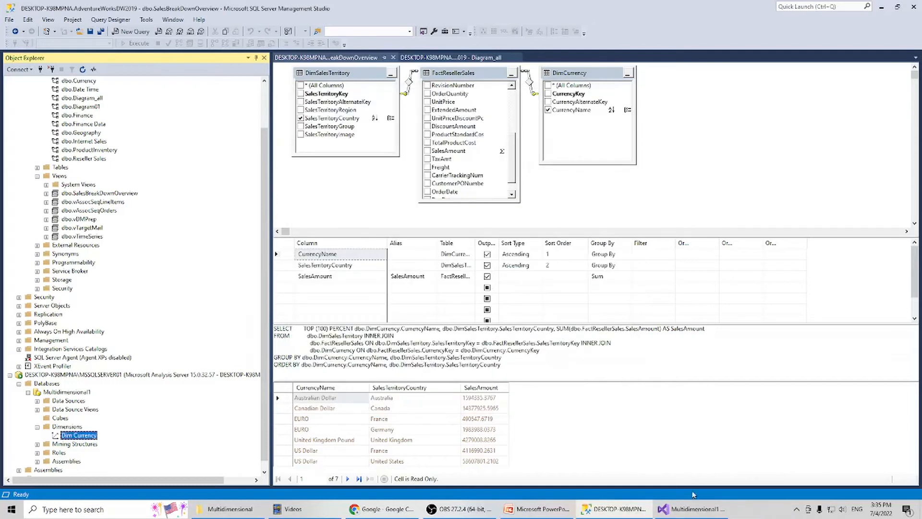
# In Visual Studio, process the Dim Currency dimension with the Process Full option and close the processing dialogs.
pyautogui.click(692, 508)
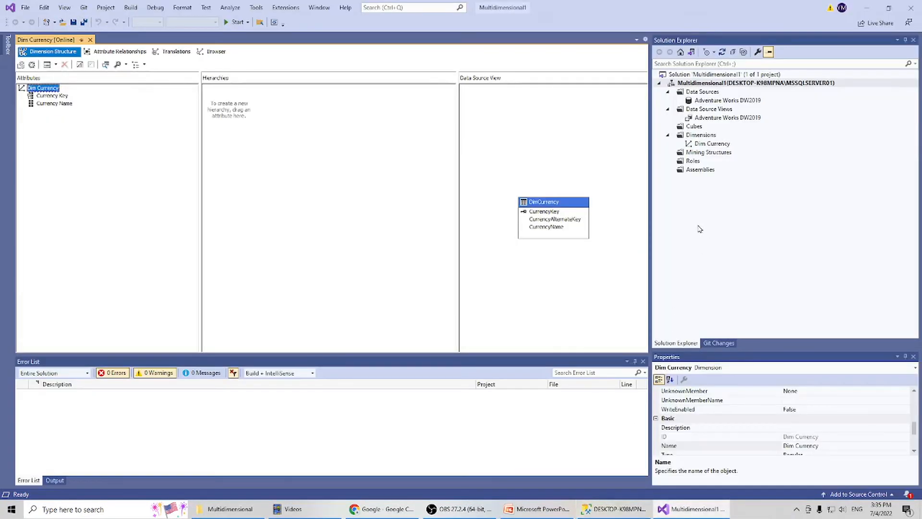
pyautogui.click(717, 144)
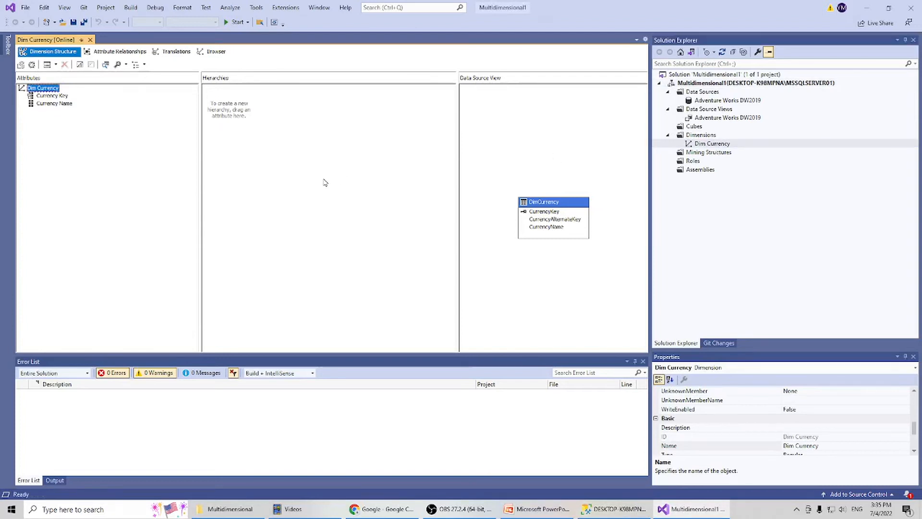
pyautogui.click(32, 66)
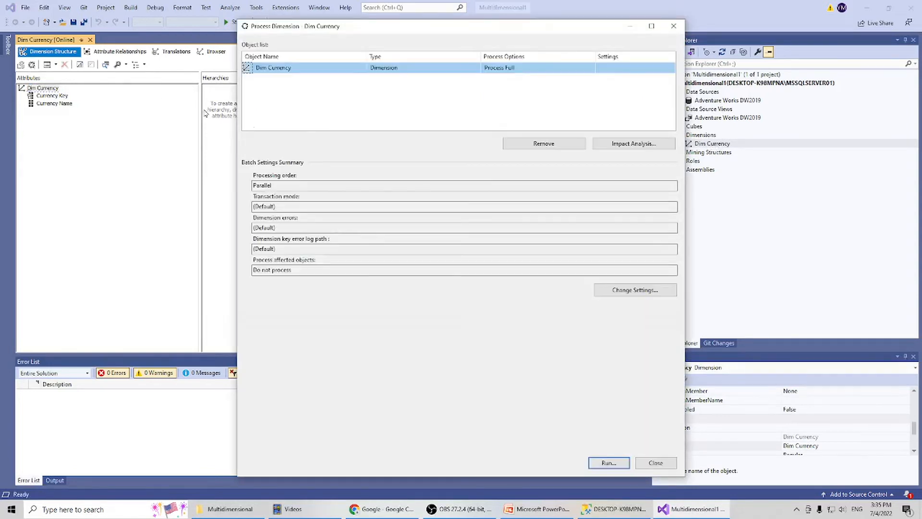
pyautogui.click(608, 462)
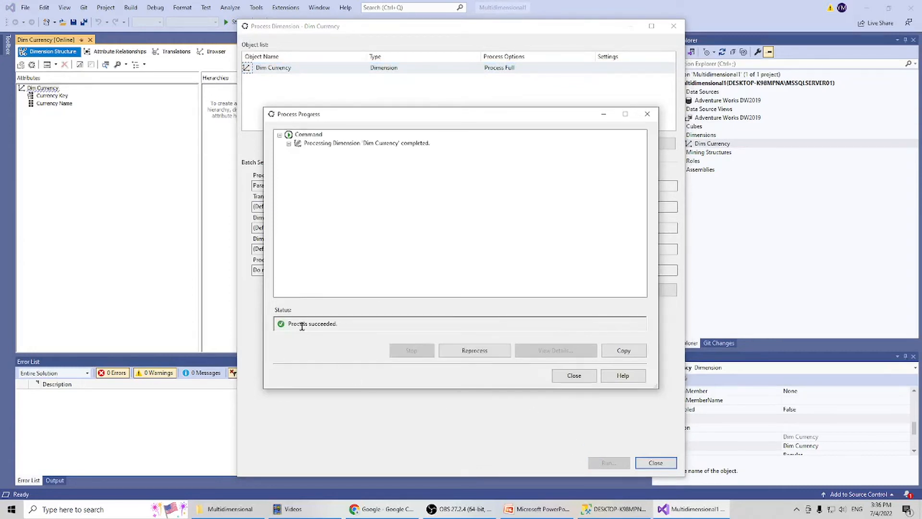
pyautogui.click(575, 375)
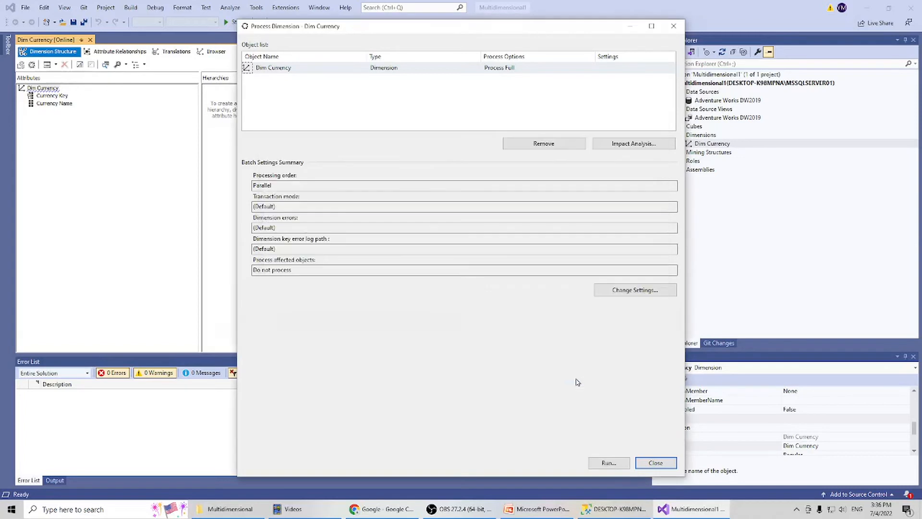
pyautogui.click(656, 463)
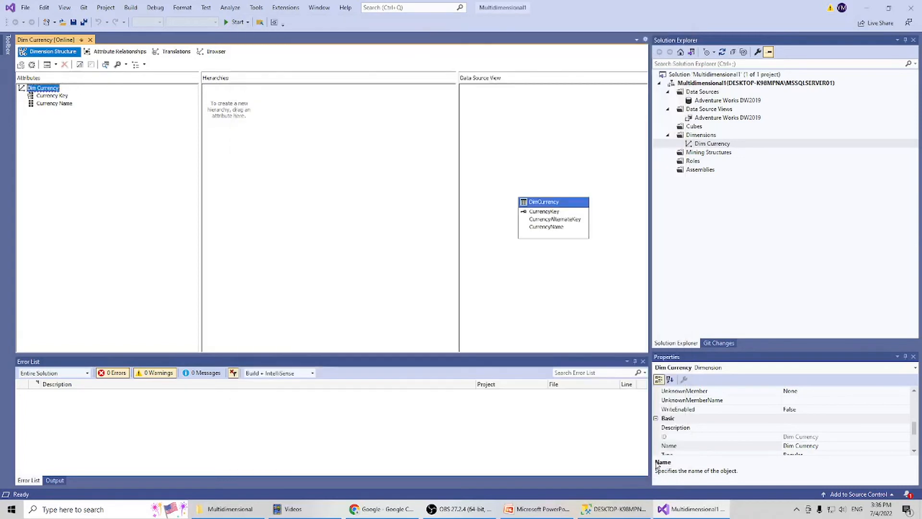
# Switch to SQL Server Management Studio, refresh the Multidimensional1 Dimensions folder and check the Dim Currency dimension's processing state in its properties.
pyautogui.click(622, 508)
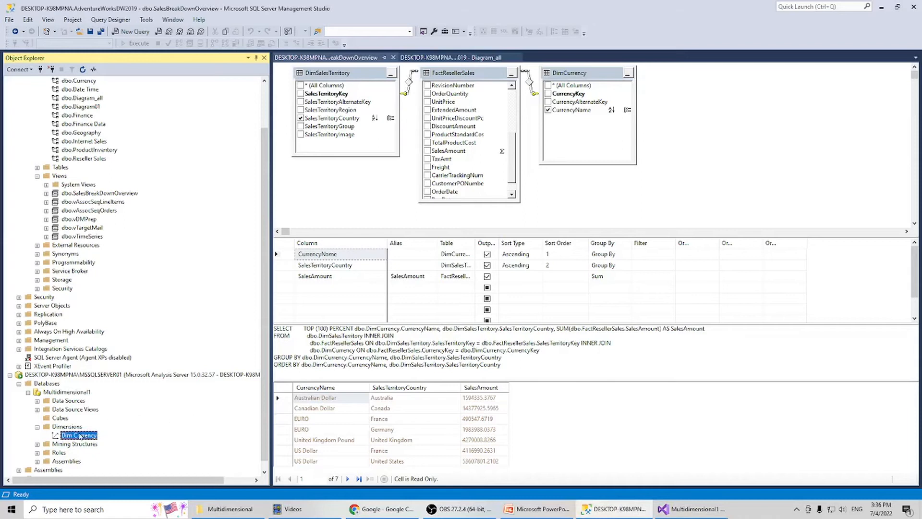
pyautogui.rightClick(71, 428)
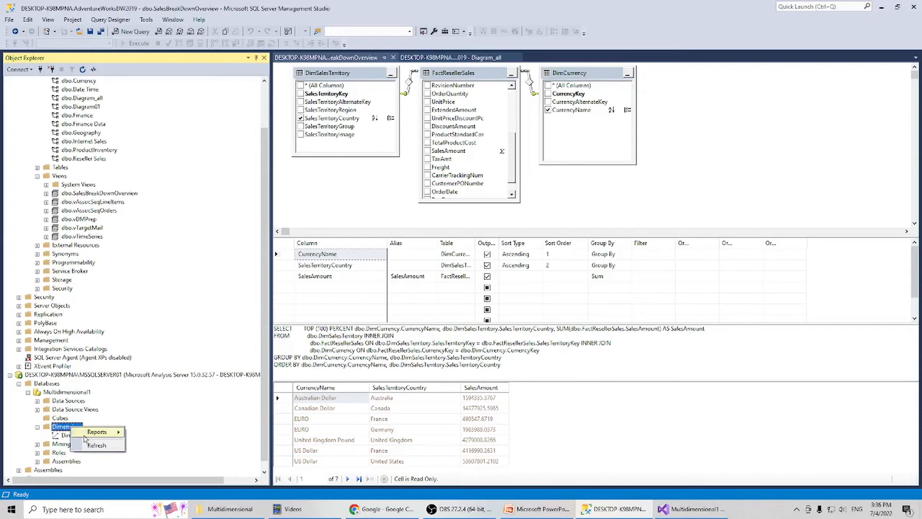
pyautogui.click(90, 446)
pyautogui.click(89, 436)
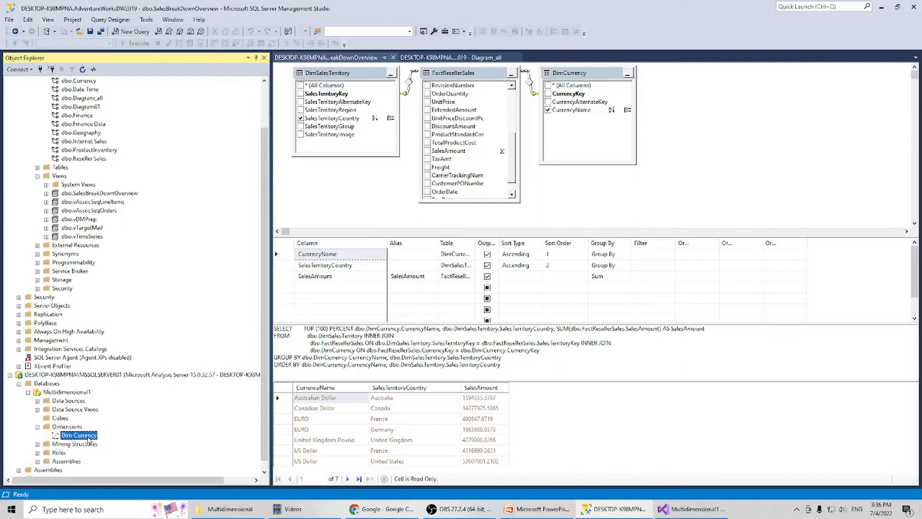
pyautogui.rightClick(89, 437)
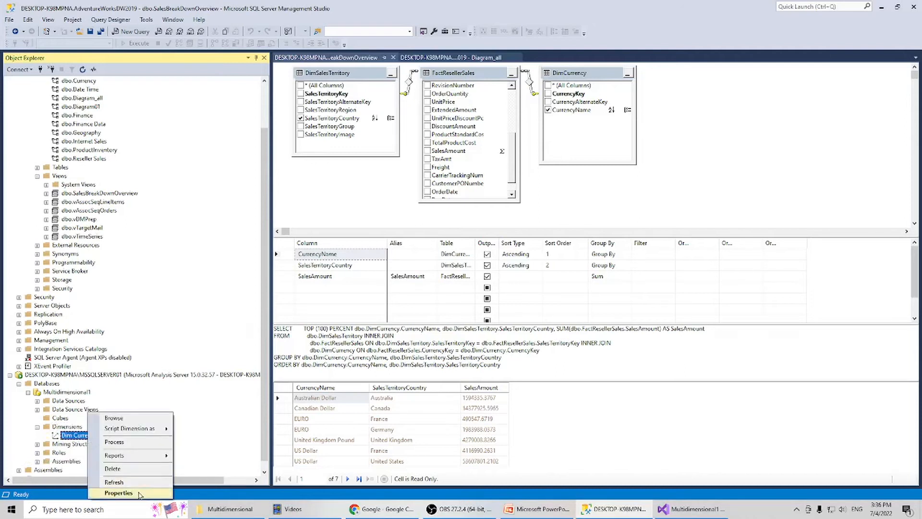
pyautogui.click(120, 493)
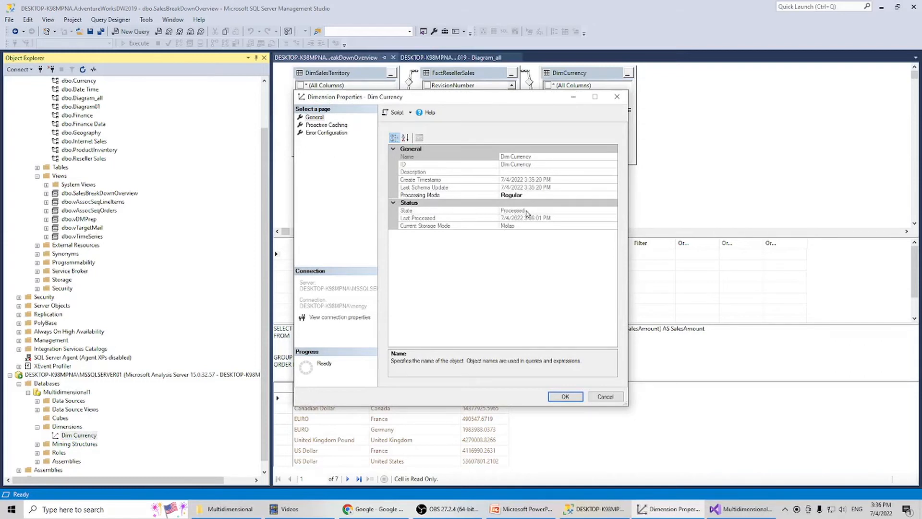
pyautogui.click(602, 398)
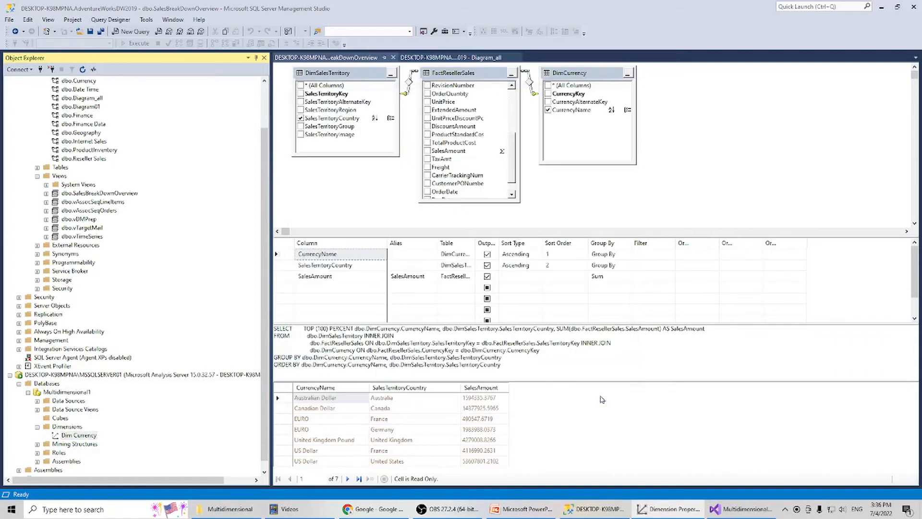
# In Visual Studio, start a new dimension from an existing table, with DimSalesTerritory as main table and SalesTerritoryKey as key column.
pyautogui.click(675, 512)
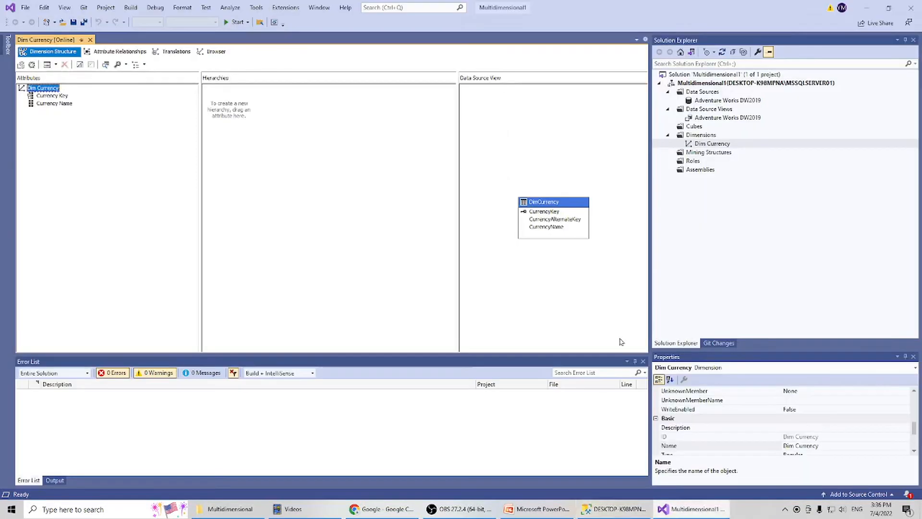
pyautogui.rightClick(707, 138)
pyautogui.rightClick(707, 138)
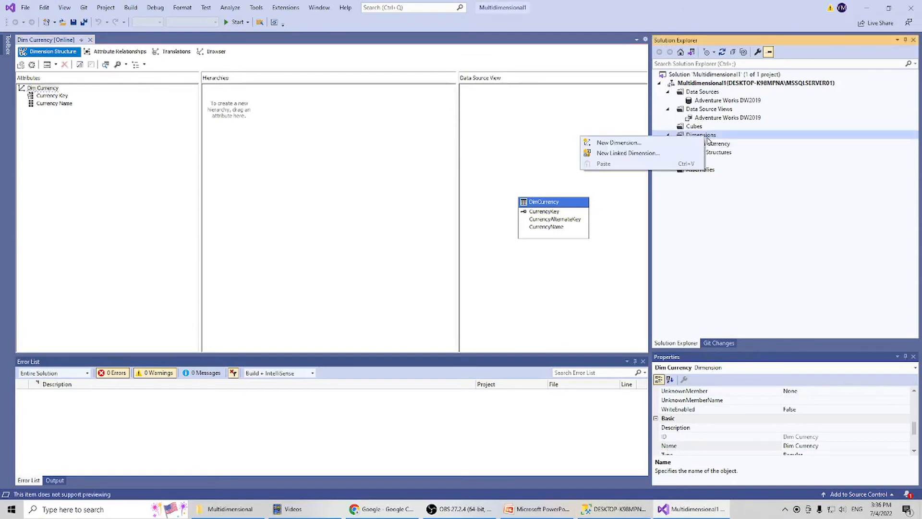
pyautogui.click(672, 143)
pyautogui.click(505, 341)
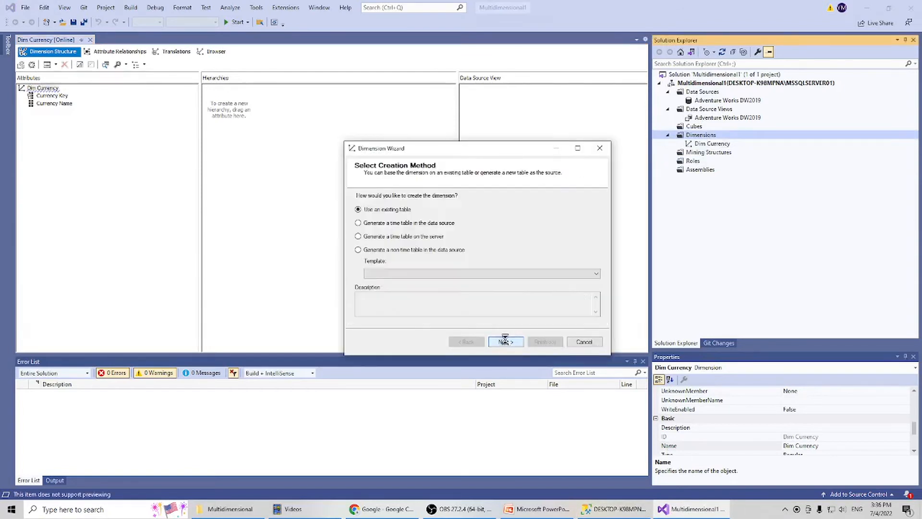
pyautogui.click(507, 343)
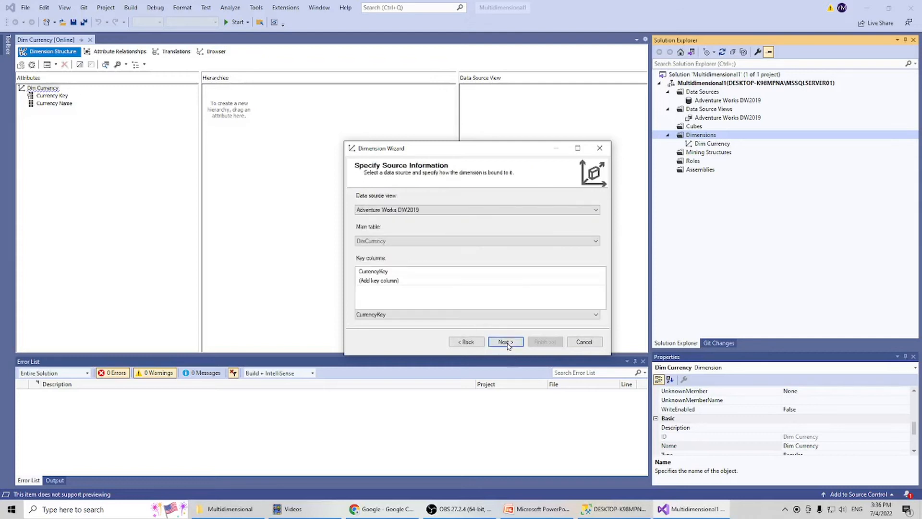
pyautogui.click(395, 241)
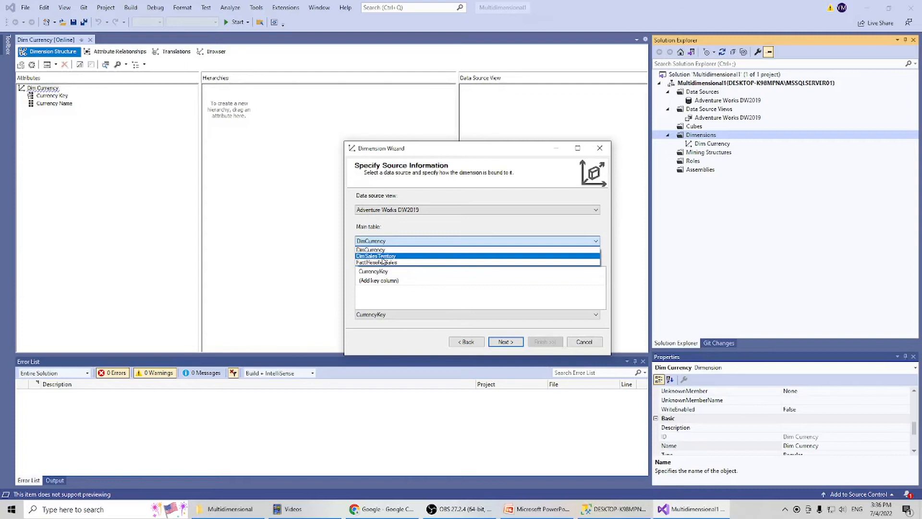
pyautogui.click(382, 259)
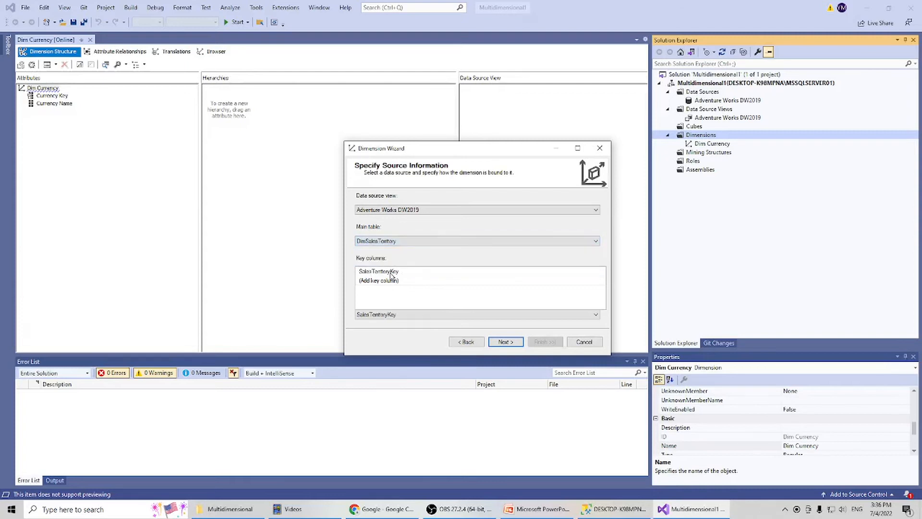
pyautogui.click(393, 276)
pyautogui.click(502, 343)
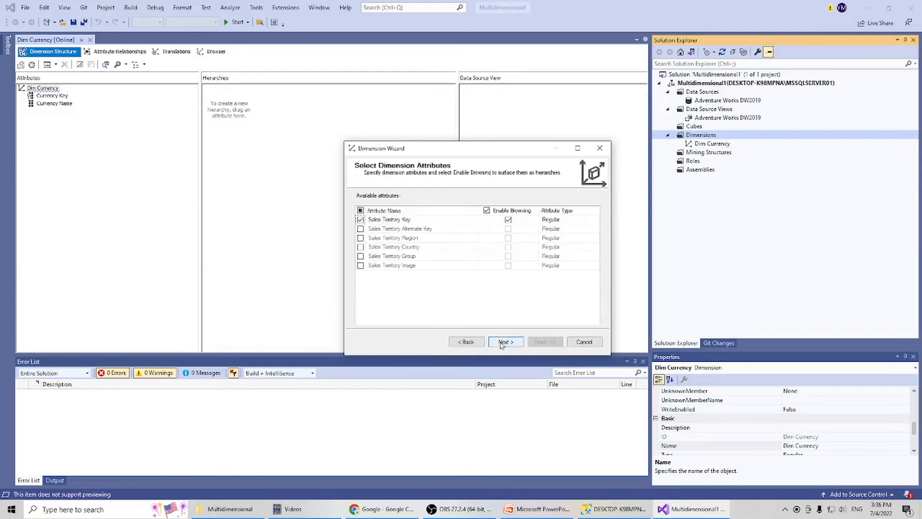
# Include the Sales Territory Region, Country, Group and Image attributes, enable browsing for Image, and finish the dimension as Dim Sales Territory.
pyautogui.click(361, 239)
pyautogui.click(361, 247)
pyautogui.click(360, 255)
pyautogui.click(361, 265)
pyautogui.click(509, 265)
pyautogui.click(510, 343)
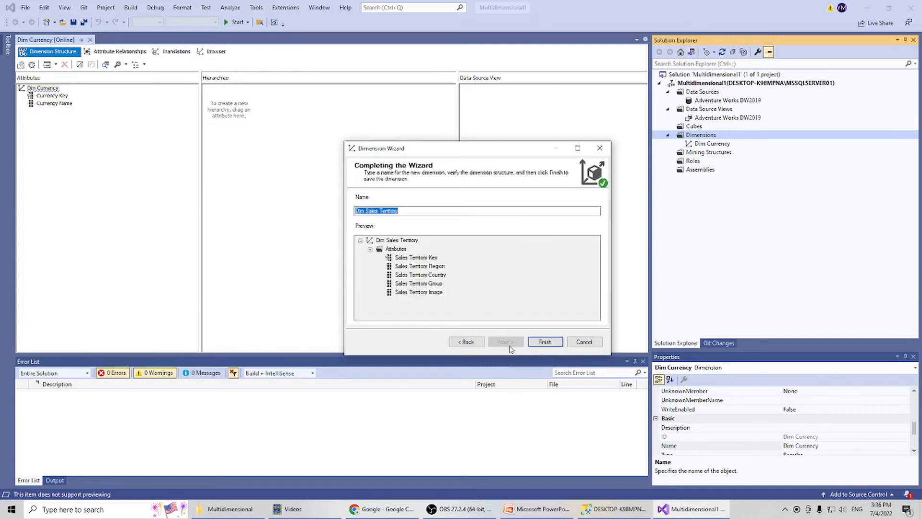
pyautogui.click(544, 342)
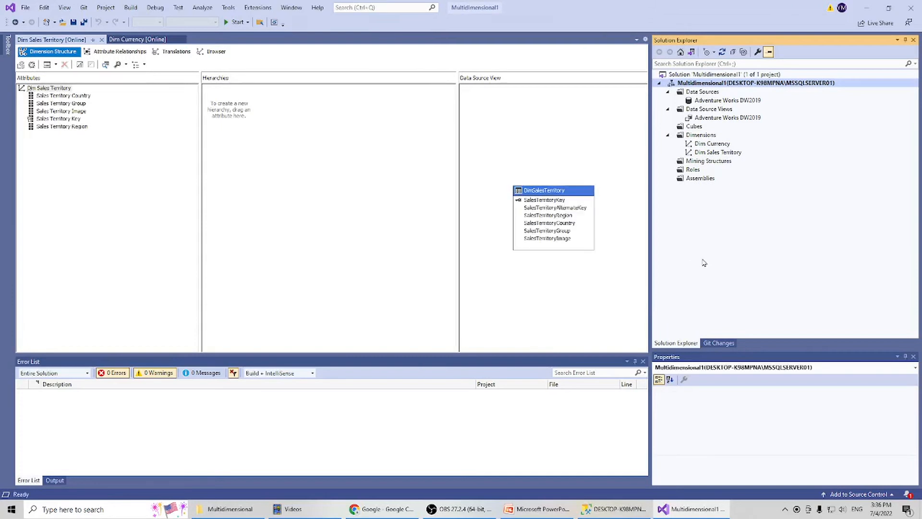
# Return to SQL Server Management Studio, refresh the Dimensions folder and check the Dim Sales Territory dimension's processing state in its properties.
pyautogui.click(617, 508)
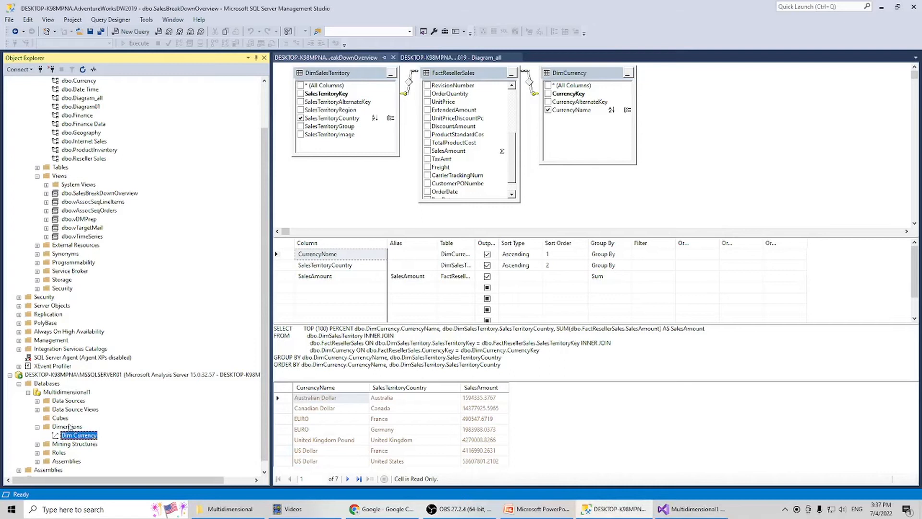
pyautogui.click(69, 427)
pyautogui.rightClick(70, 427)
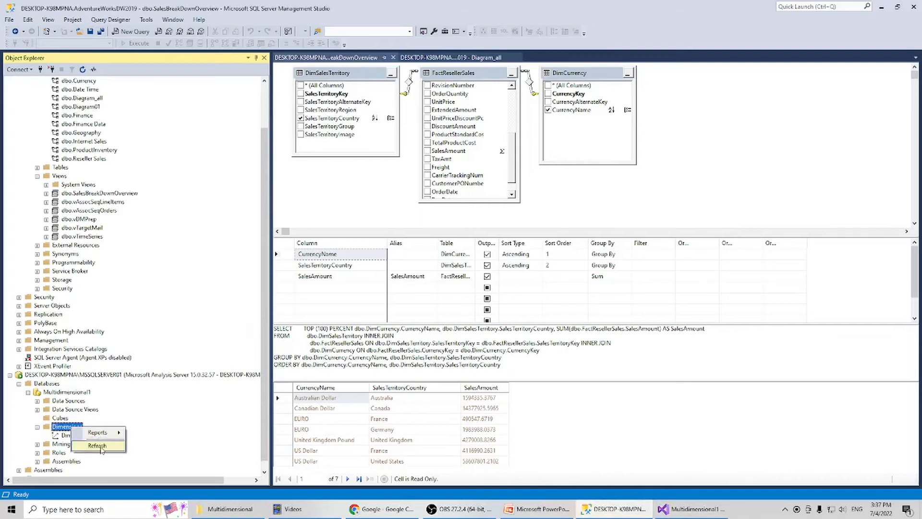
pyautogui.click(97, 445)
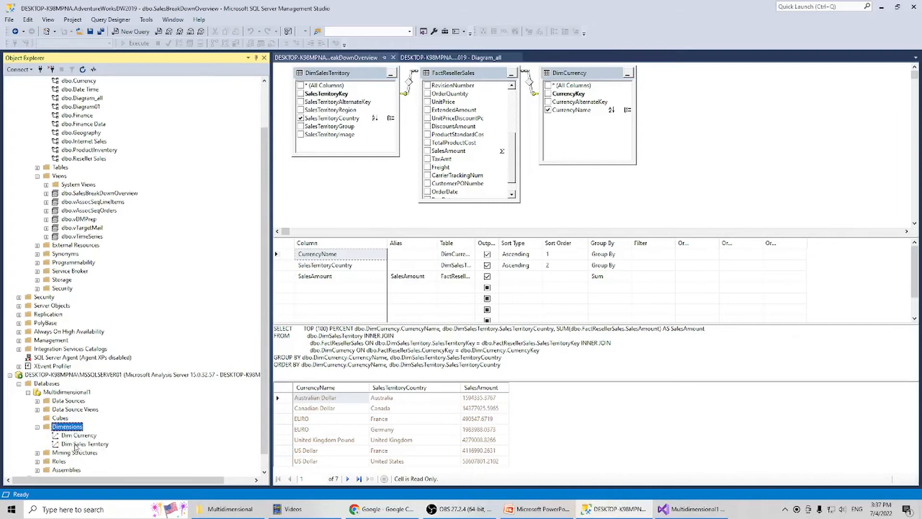
pyautogui.click(98, 445)
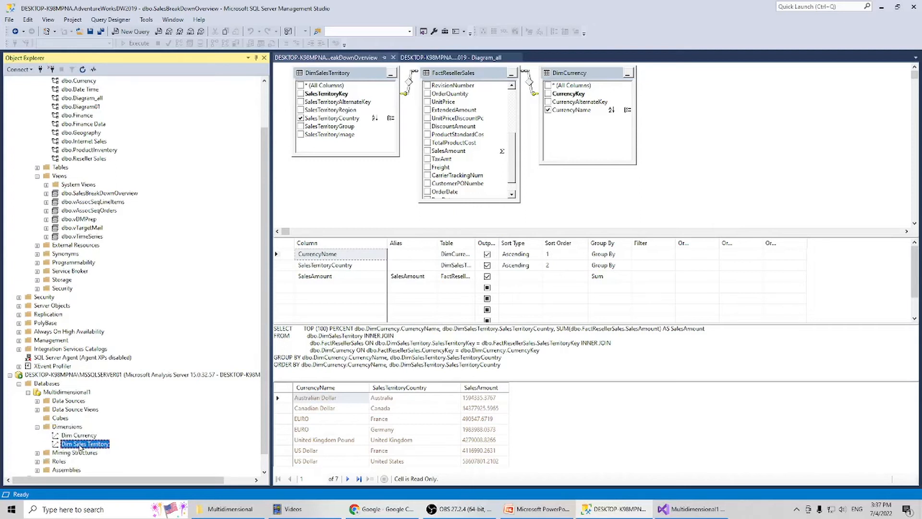
pyautogui.rightClick(104, 447)
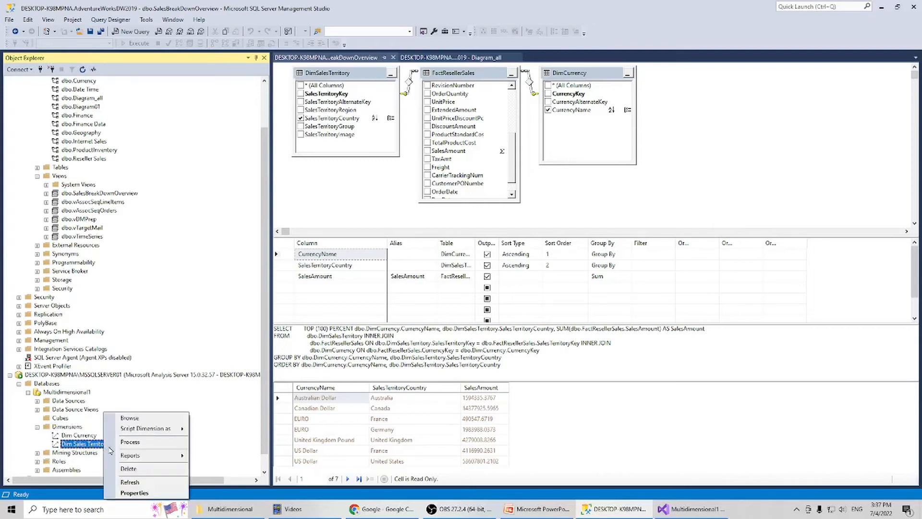
pyautogui.click(134, 492)
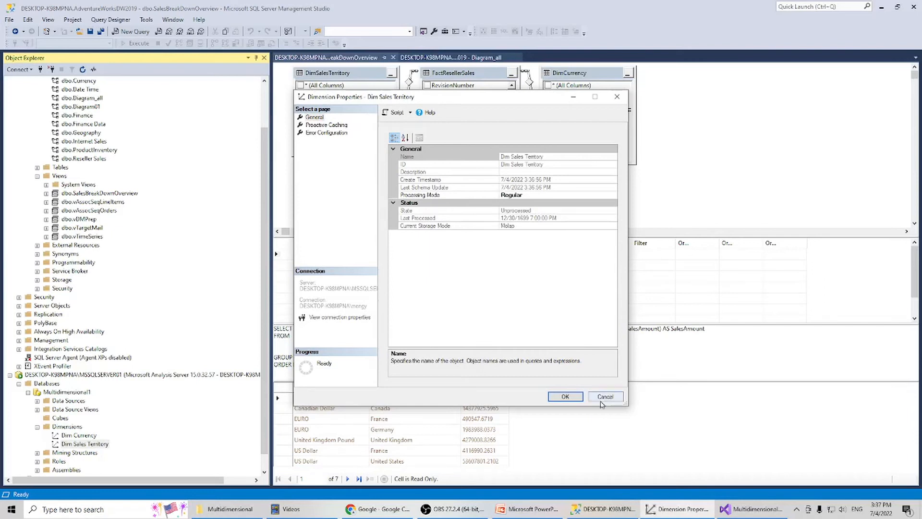
pyautogui.click(605, 396)
# In Visual Studio, process the Dim Sales Territory dimension with the Process Full option and close the processing dialogs.
pyautogui.click(690, 510)
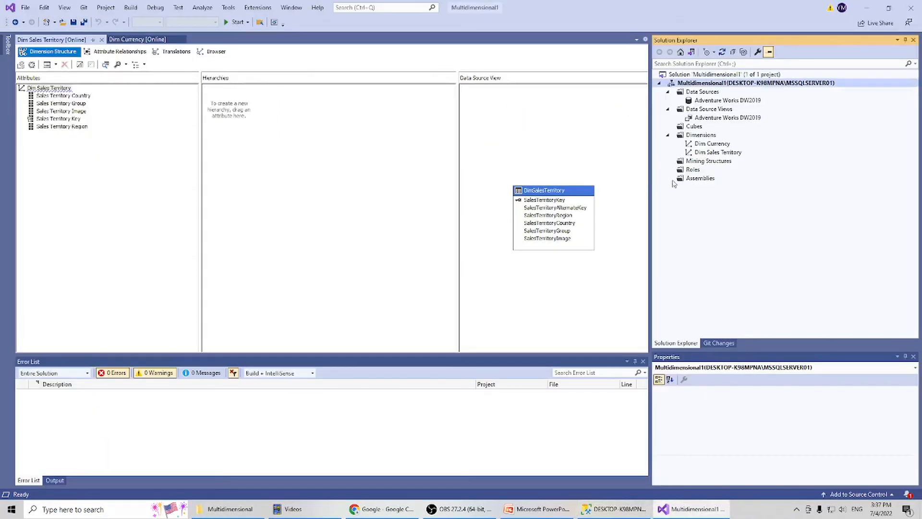
pyautogui.doubleClick(704, 153)
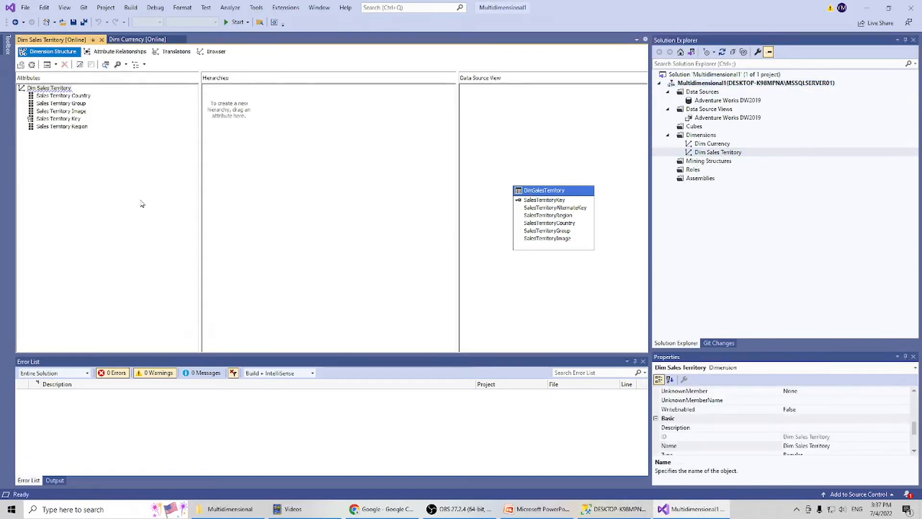
pyautogui.click(32, 65)
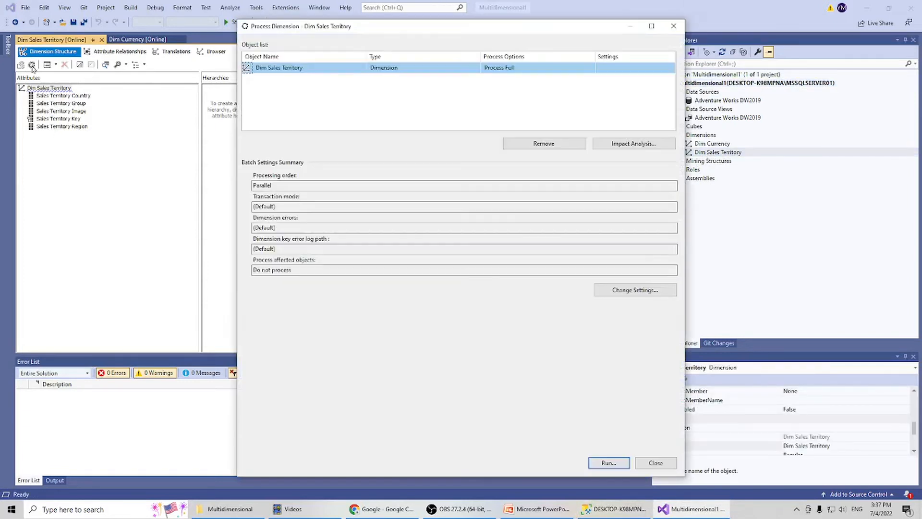
pyautogui.click(608, 462)
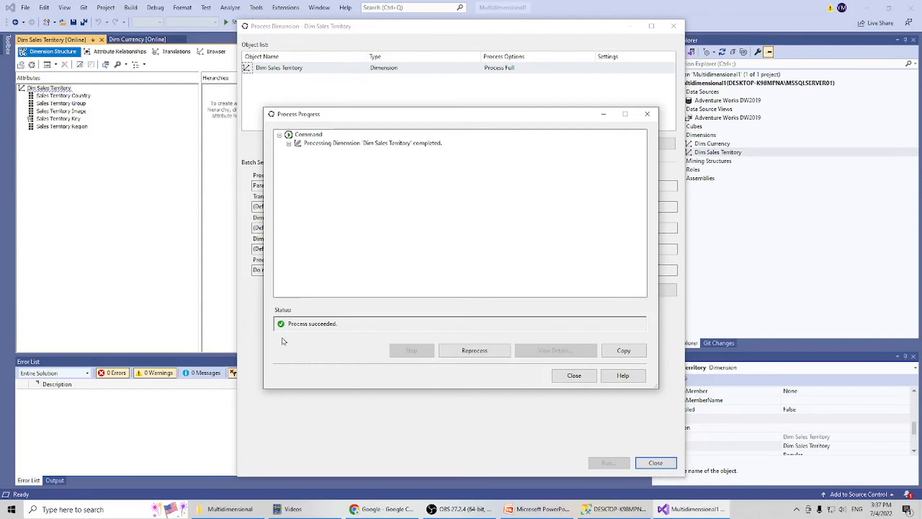
pyautogui.click(572, 376)
pyautogui.click(655, 462)
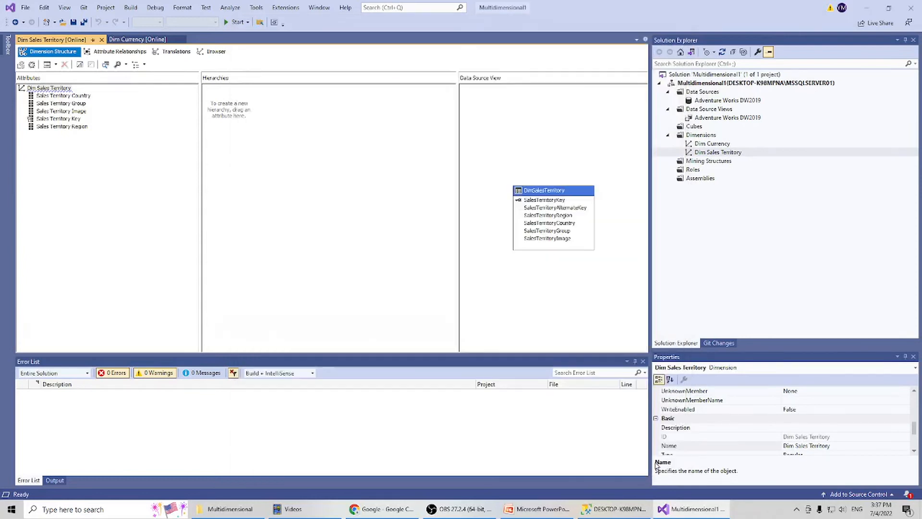
# Back in SQL Server Management Studio, refresh the Dimensions folder and recheck the processing state in Dim Sales Territory's properties after processing.
pyautogui.click(631, 509)
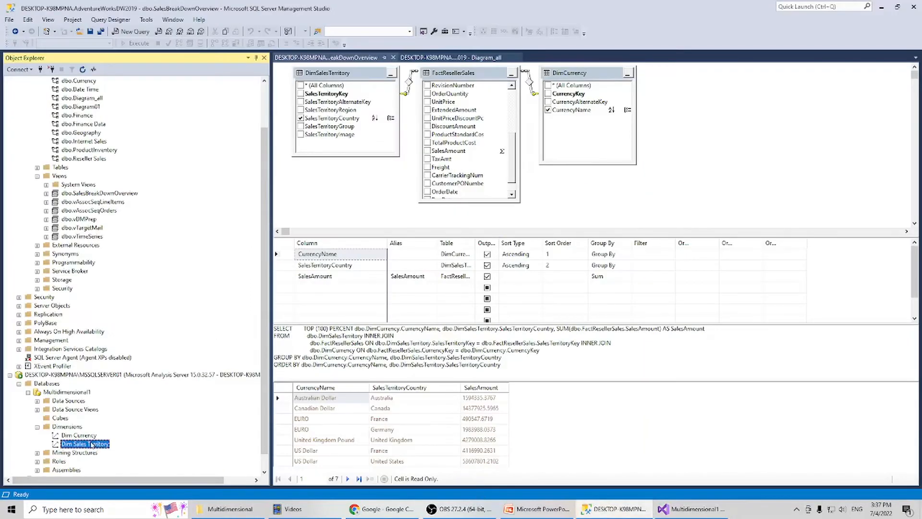
pyautogui.rightClick(70, 426)
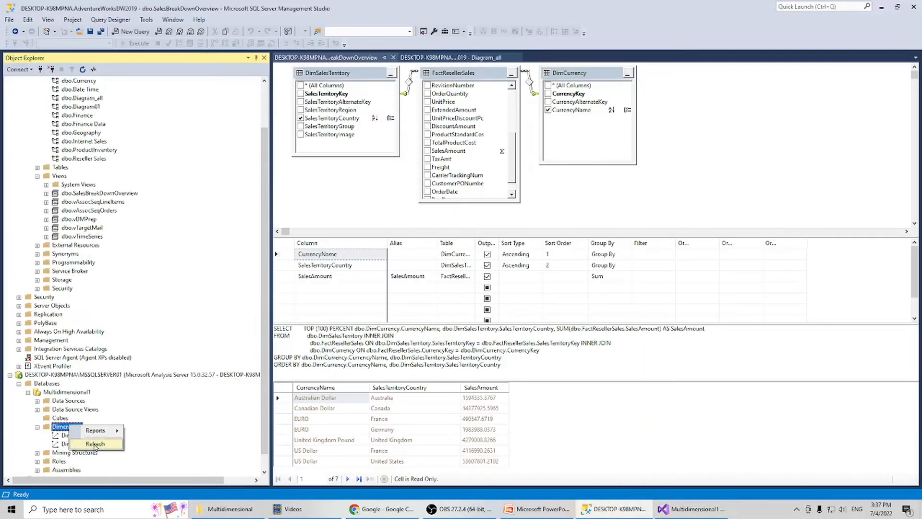
pyautogui.click(94, 444)
pyautogui.rightClick(94, 445)
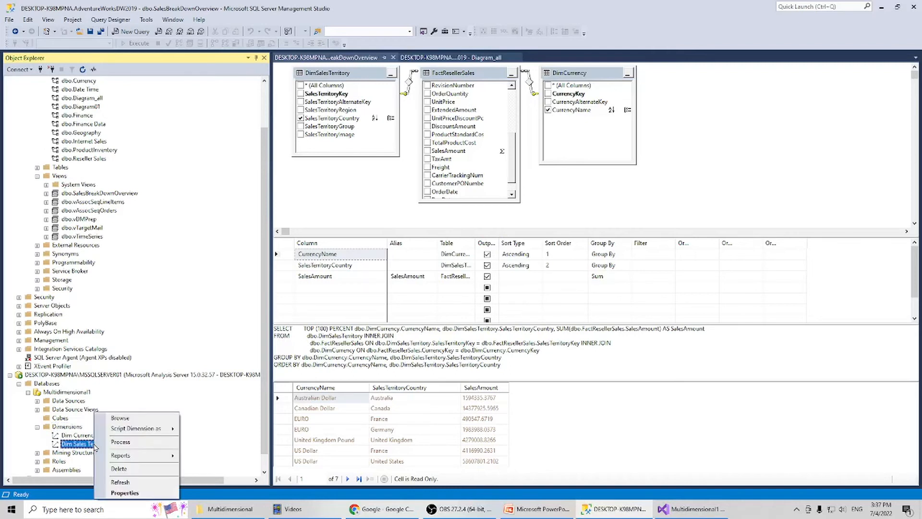
pyautogui.click(124, 492)
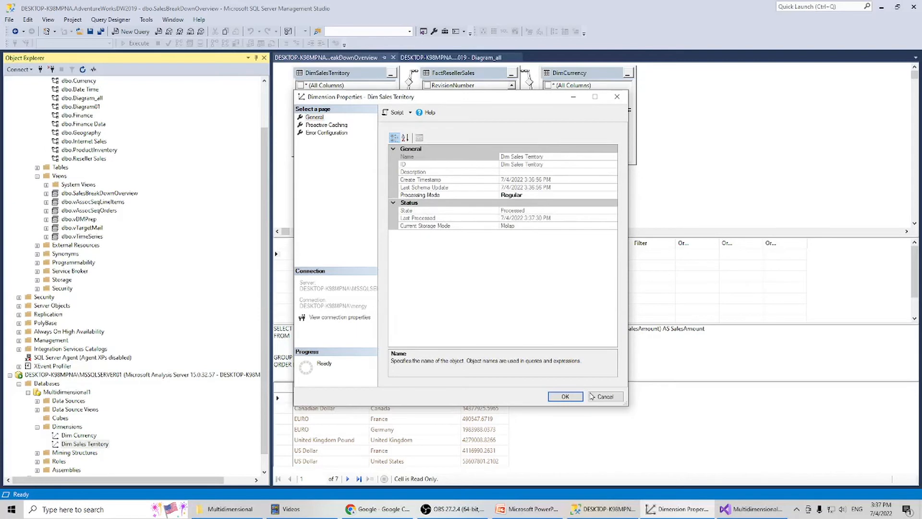
pyautogui.click(570, 398)
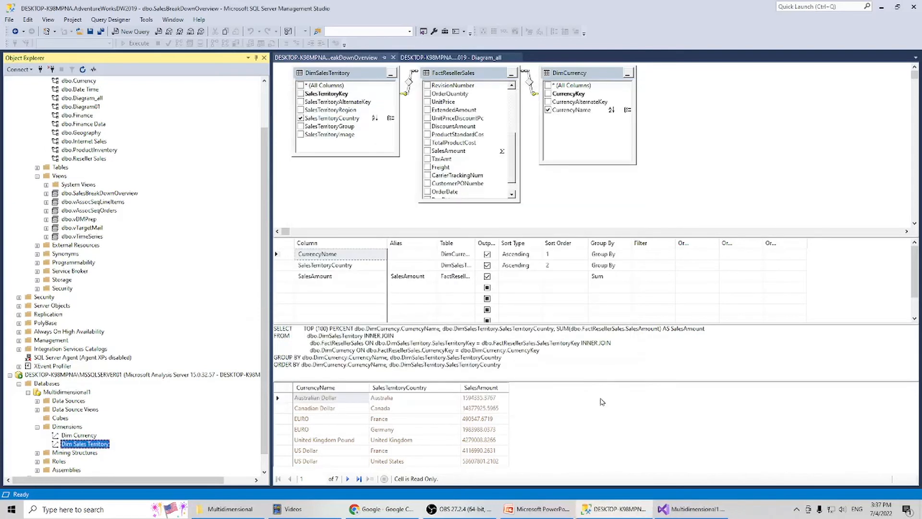
# Switch to Visual Studio and start a new cube on the Adventure Works DW2019 data source view with FactResellerSales as the measure group table.
pyautogui.click(684, 506)
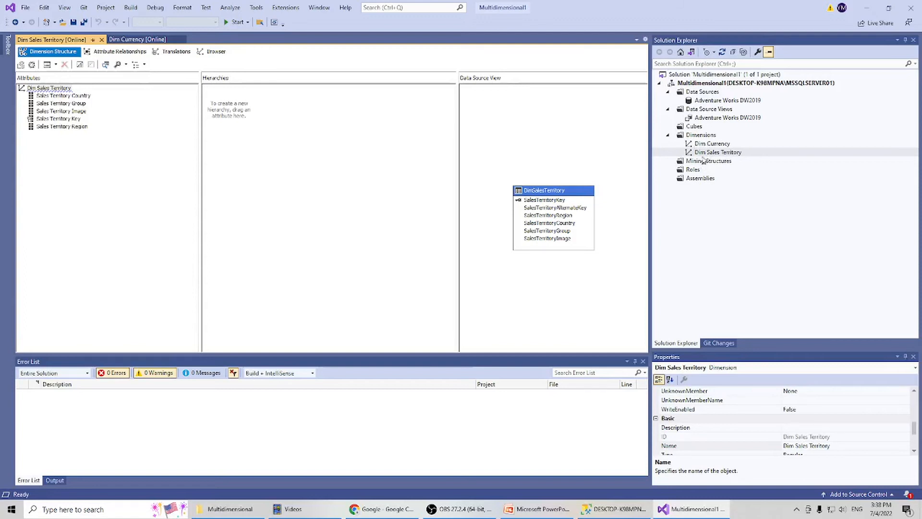
pyautogui.click(699, 126)
pyautogui.rightClick(699, 126)
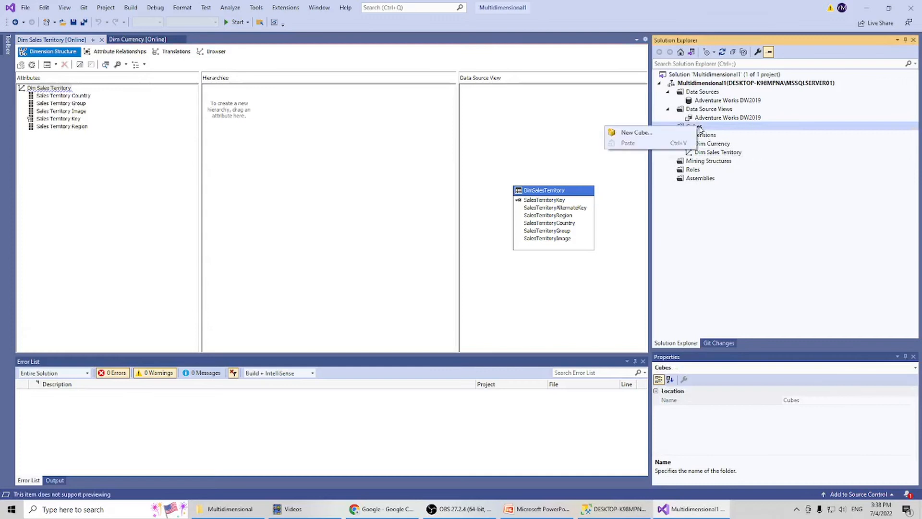
pyautogui.click(679, 133)
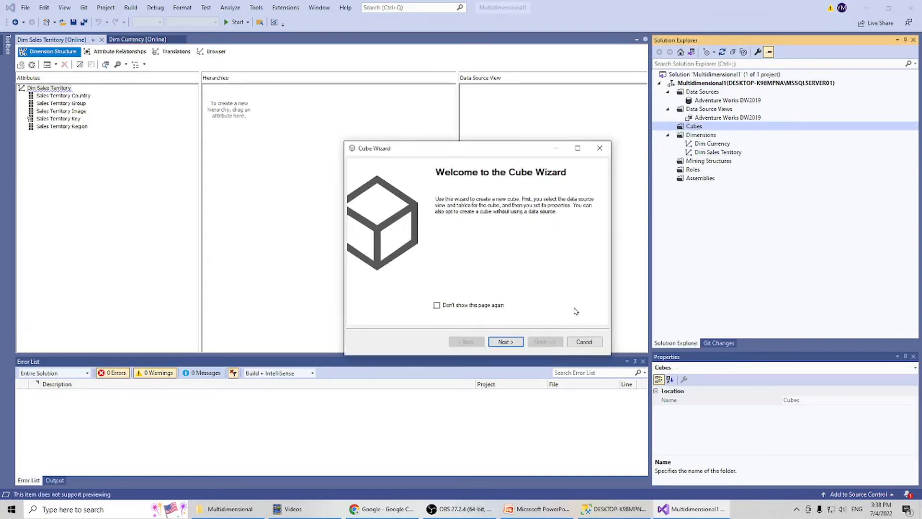
pyautogui.click(509, 343)
pyautogui.click(511, 343)
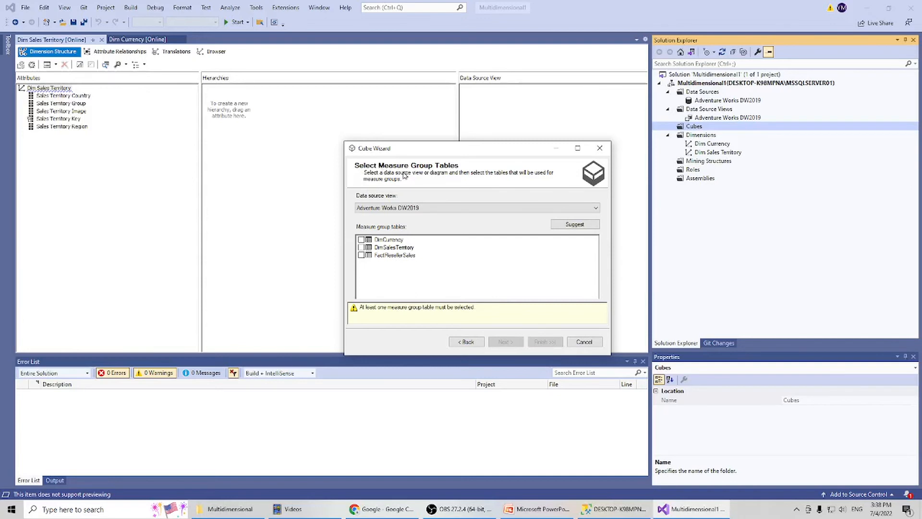
pyautogui.click(361, 255)
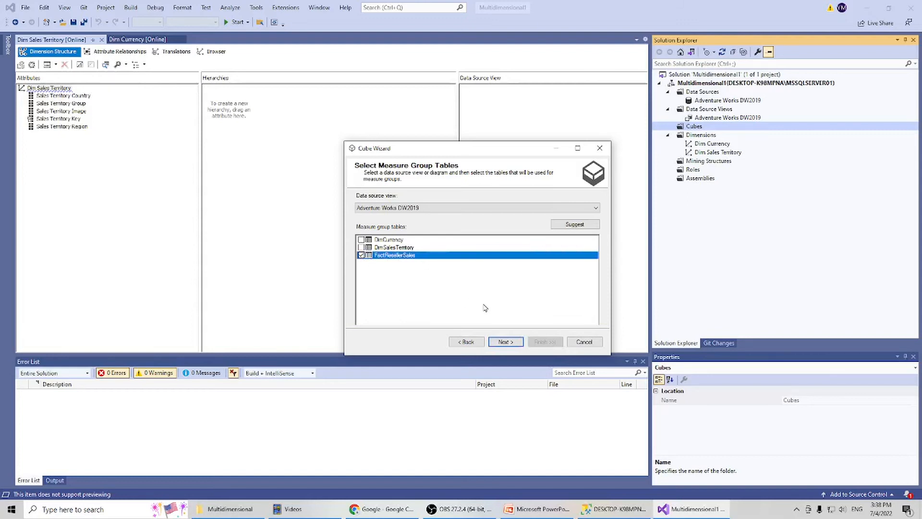
pyautogui.click(504, 341)
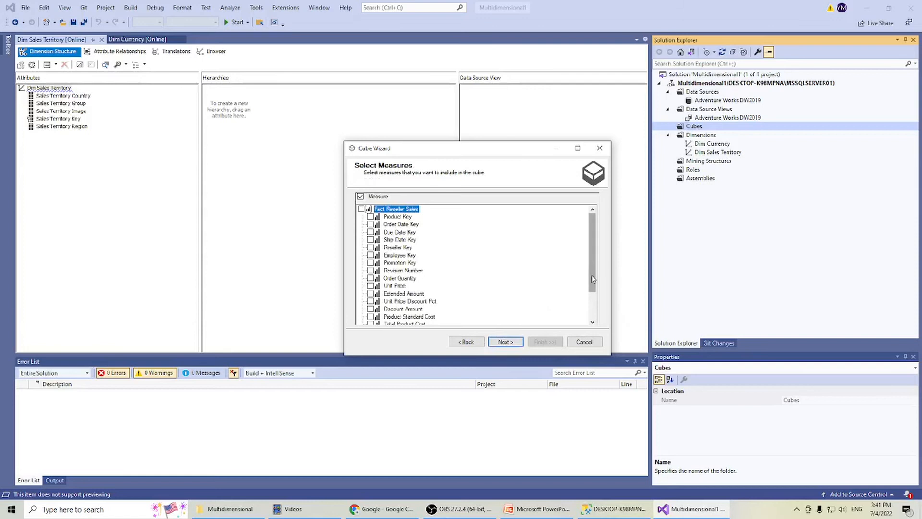
# Include the measures from Order Quantity through Freight plus Fact Reseller Sales Count, leaving out Revision Number and all key measures.
pyautogui.moveTo(593, 278); pyautogui.dragTo(593, 284)
pyautogui.click(370, 271)
pyautogui.click(370, 286)
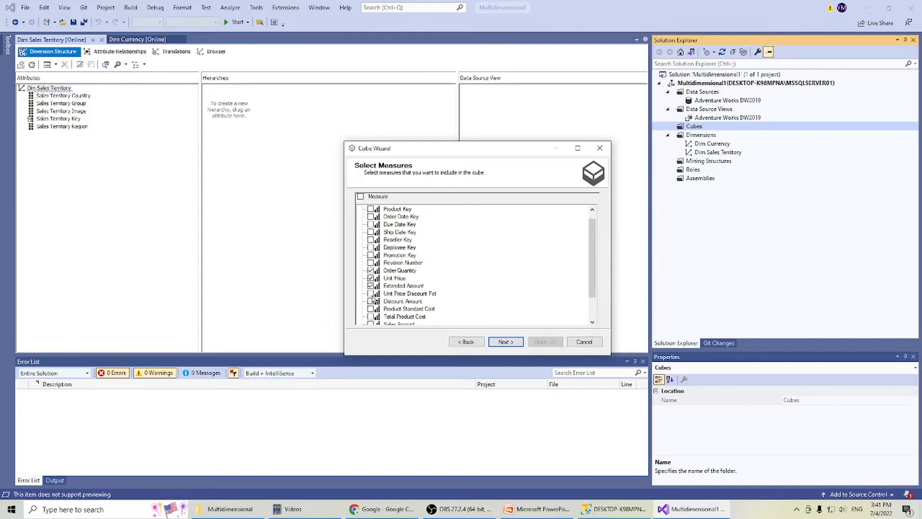
pyautogui.scroll(-2, 373, 306)
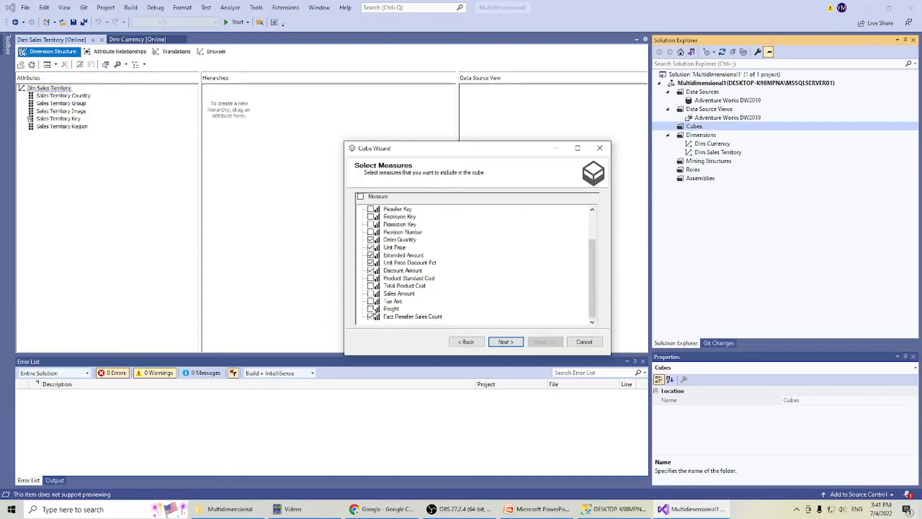
pyautogui.click(370, 285)
pyautogui.click(508, 344)
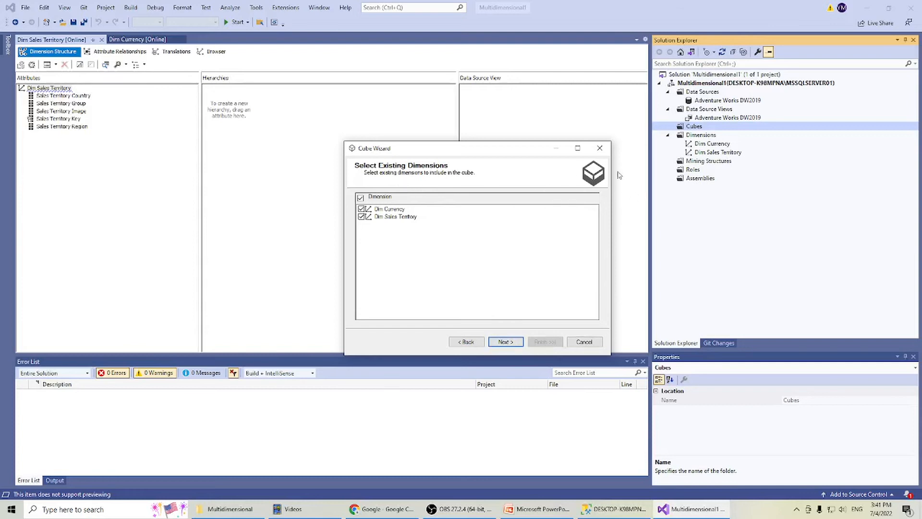
# Keep the existing Dim Currency and Dim Sales Territory dimensions, exclude the new Fact Reseller Sales dimension, and finish the cube as Adventure Works DW2019.
pyautogui.click(510, 344)
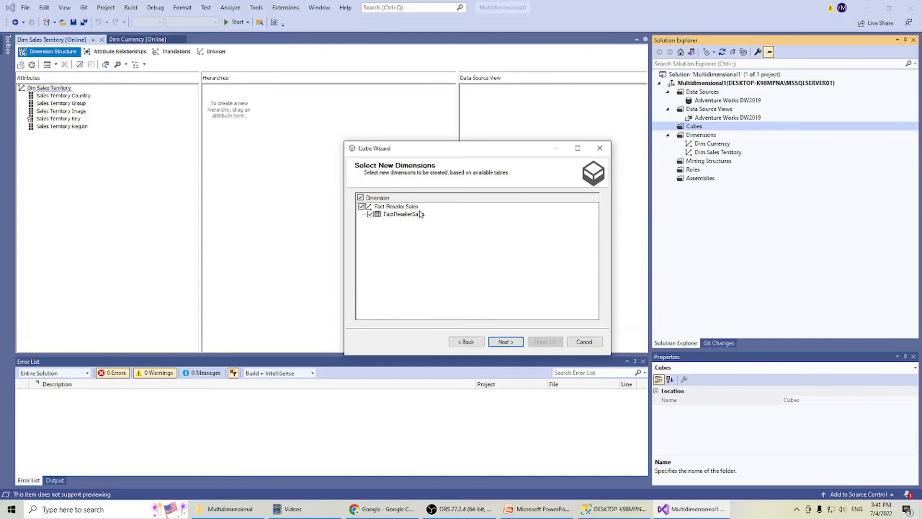
pyautogui.click(361, 206)
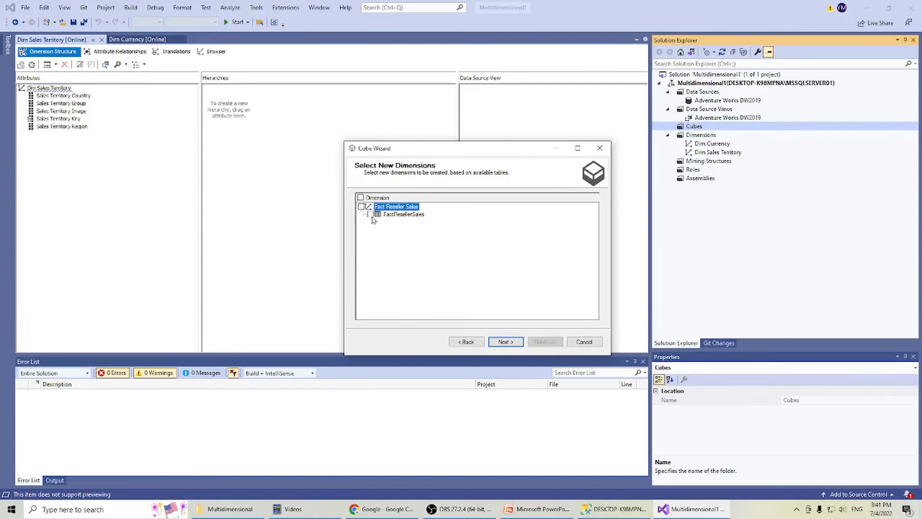
pyautogui.click(509, 343)
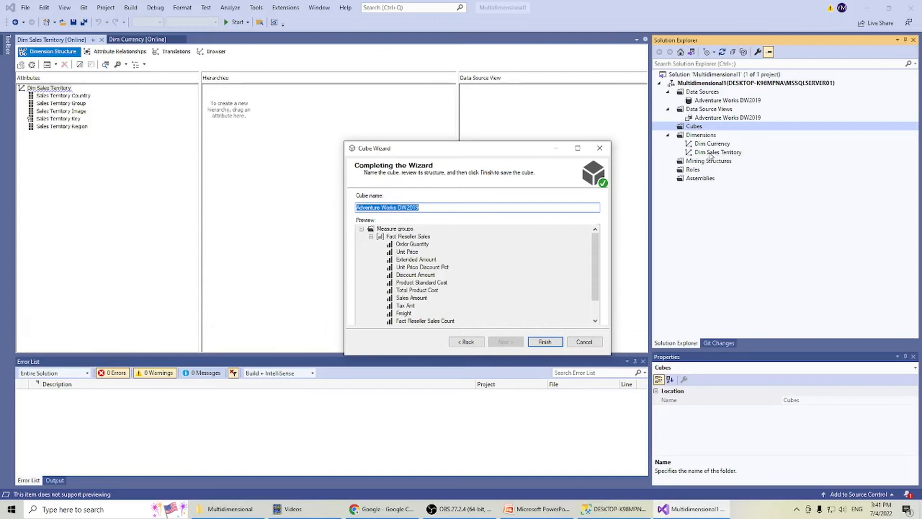
pyautogui.click(539, 342)
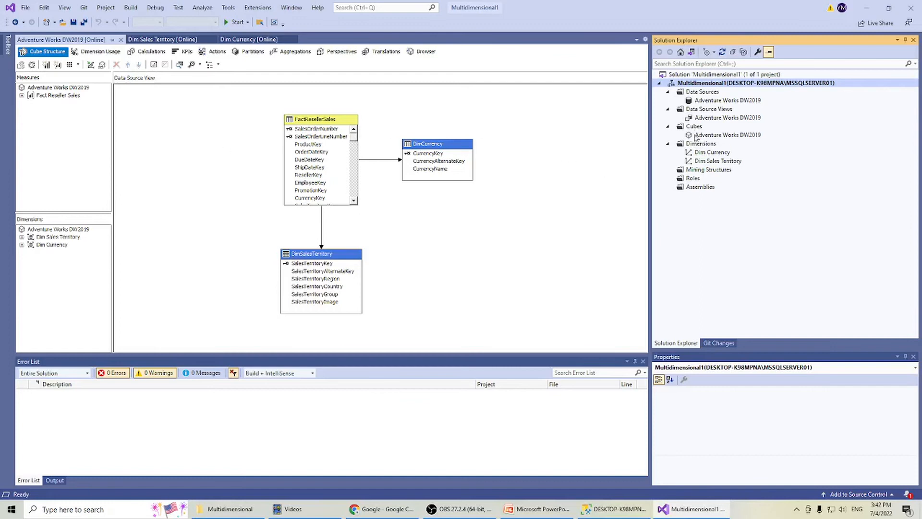
# Switch to SQL Server Management Studio, refresh the Cubes folder and check the Adventure Works DW2019 cube's processing state in its properties.
pyautogui.click(622, 512)
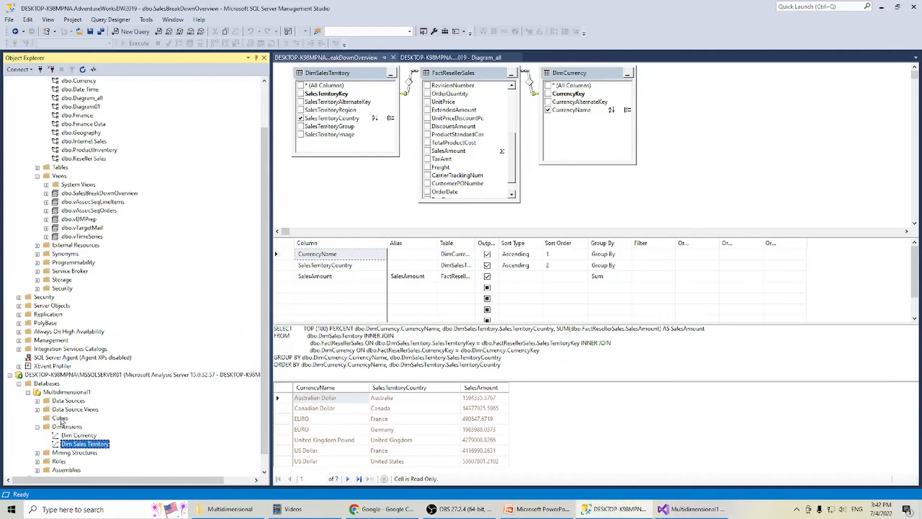
pyautogui.rightClick(64, 420)
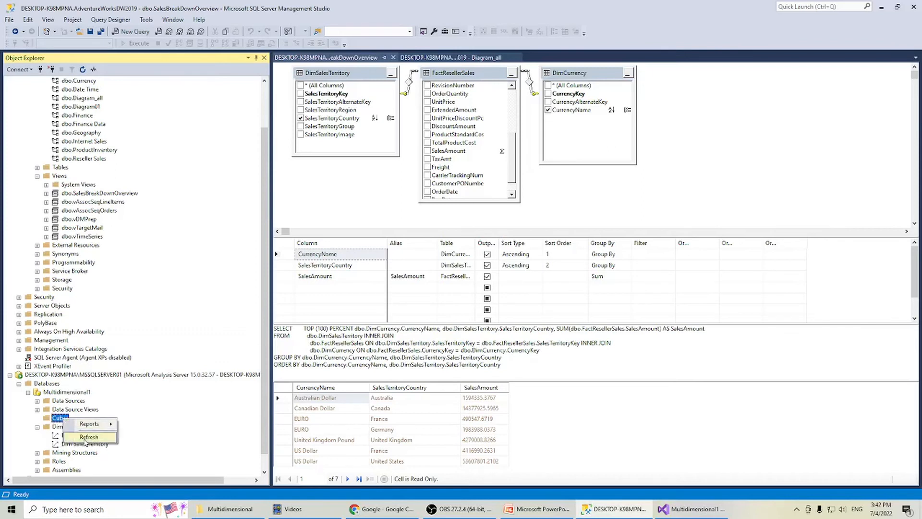
pyautogui.click(84, 438)
pyautogui.click(38, 418)
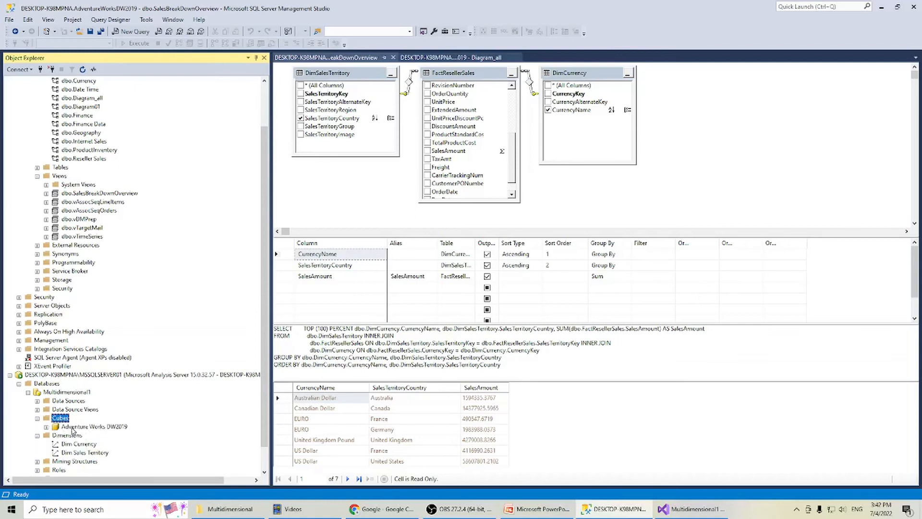
pyautogui.click(46, 426)
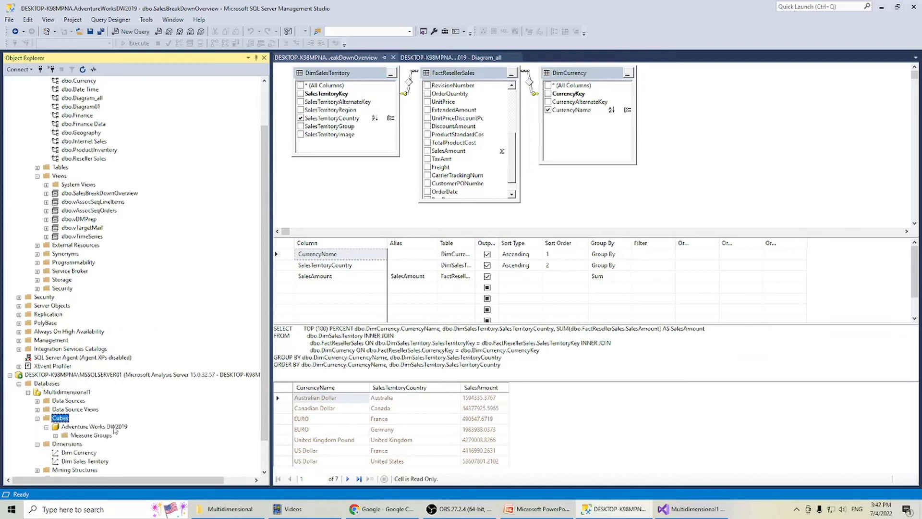
pyautogui.click(111, 428)
pyautogui.rightClick(112, 431)
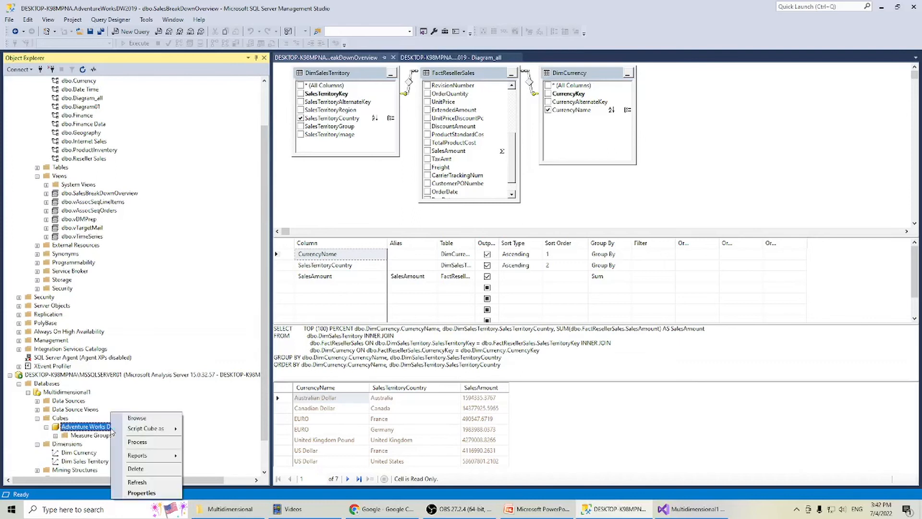
pyautogui.click(140, 492)
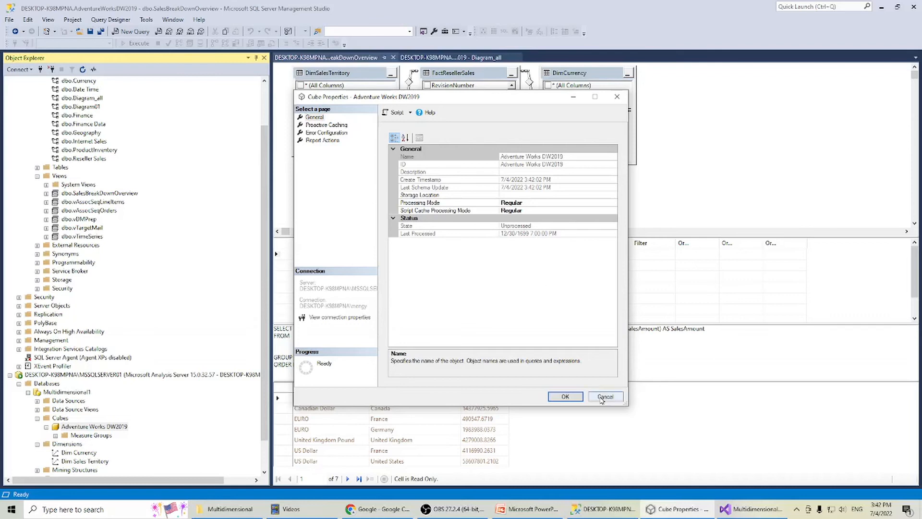
pyautogui.click(566, 397)
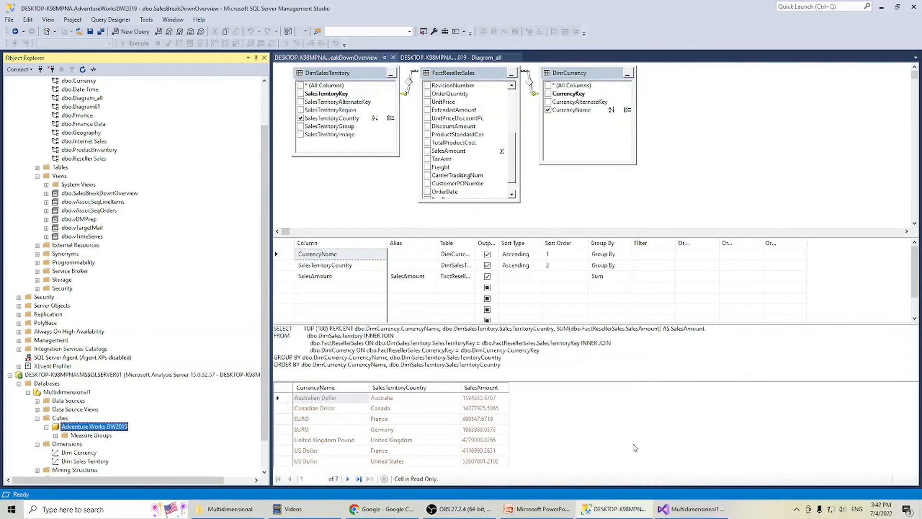
# Return to Visual Studio, process the Adventure Works DW2019 cube with the Process Full option and close the processing dialogs.
pyautogui.click(683, 516)
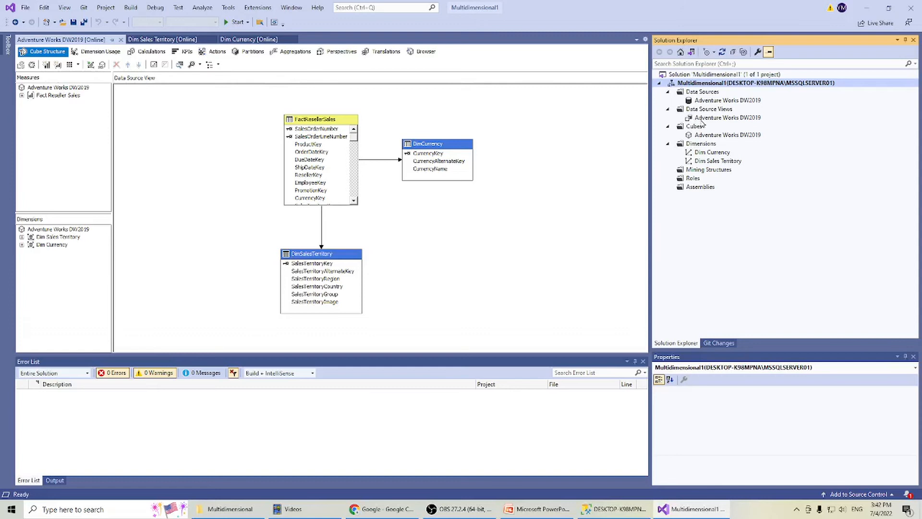
pyautogui.click(701, 136)
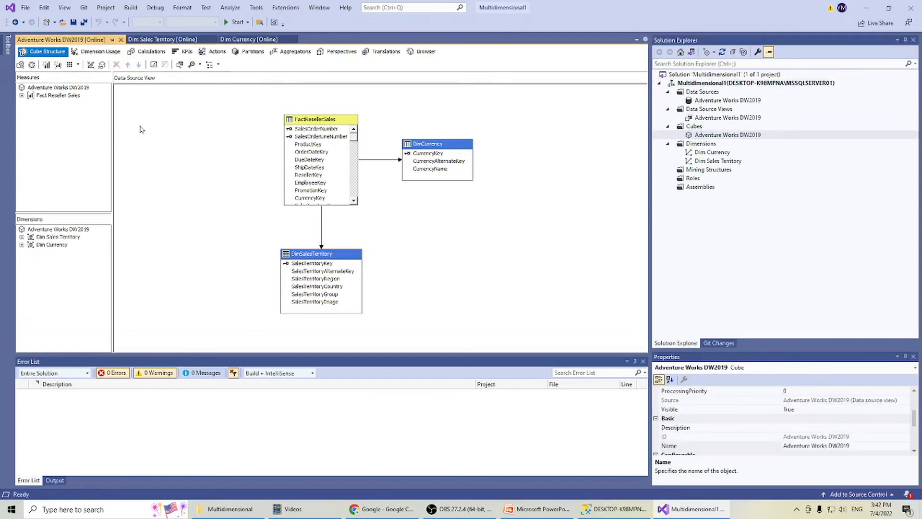
pyautogui.click(32, 65)
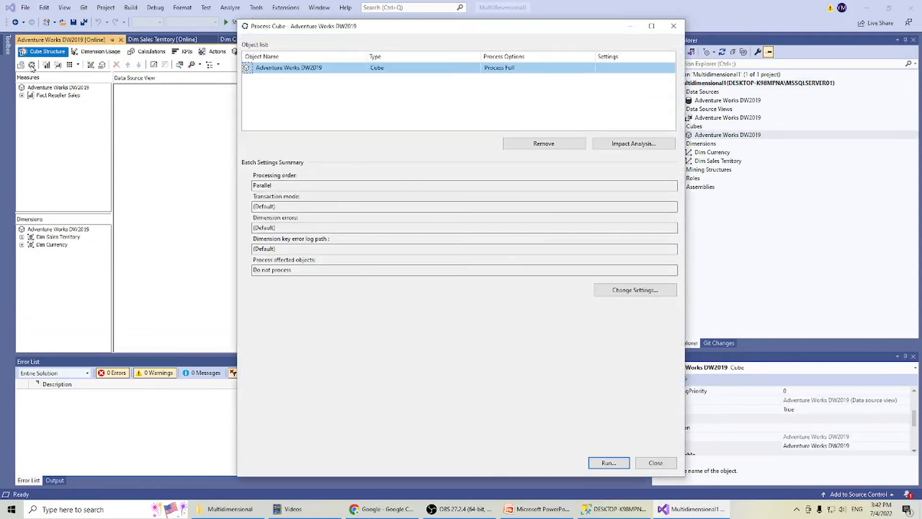
pyautogui.click(609, 464)
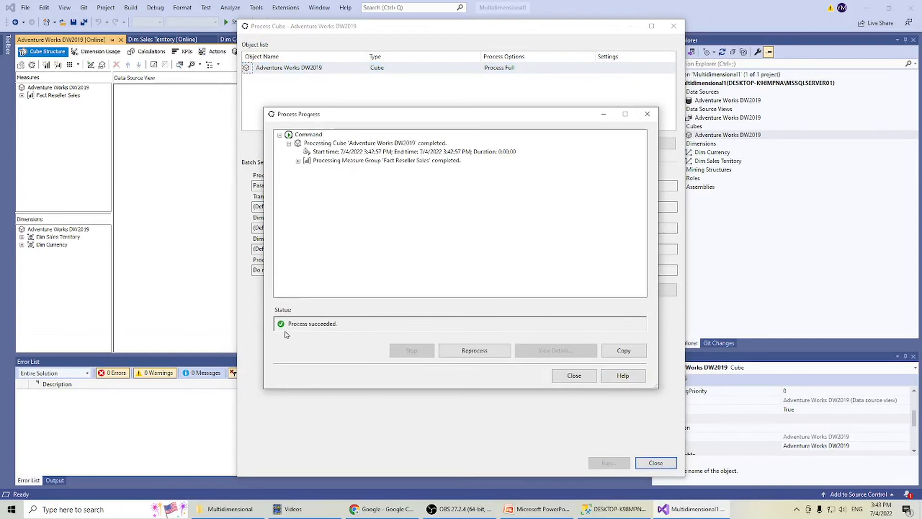
pyautogui.click(574, 376)
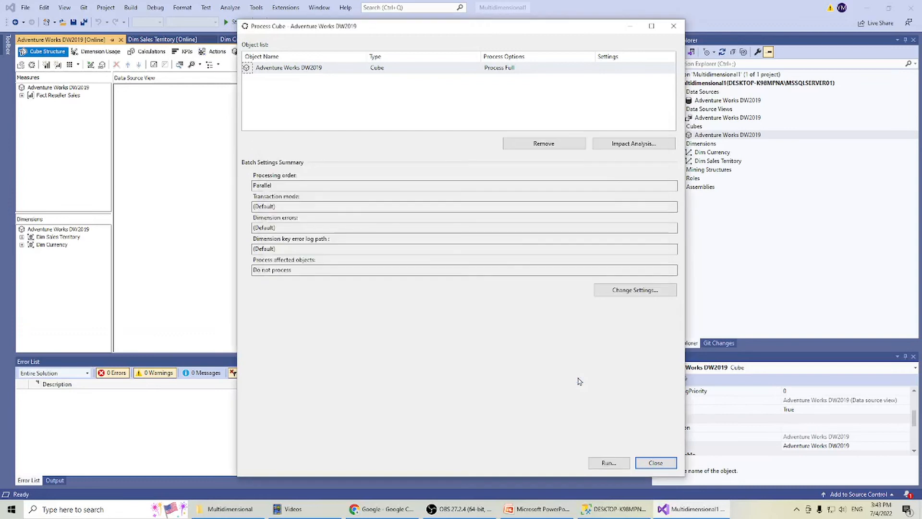
pyautogui.click(651, 463)
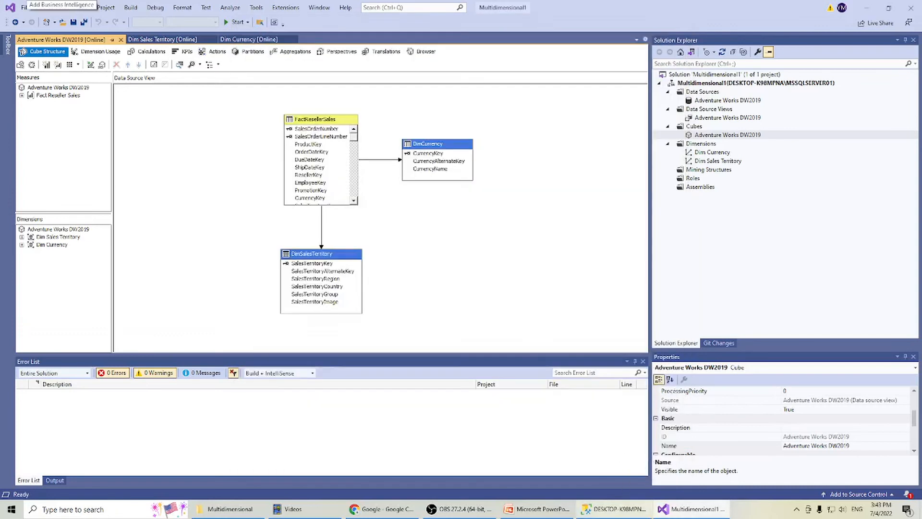
# Back in SQL Server Management Studio, refresh the Cubes folder and recheck the Adventure Works DW2019 cube's processing state in its properties.
pyautogui.click(614, 508)
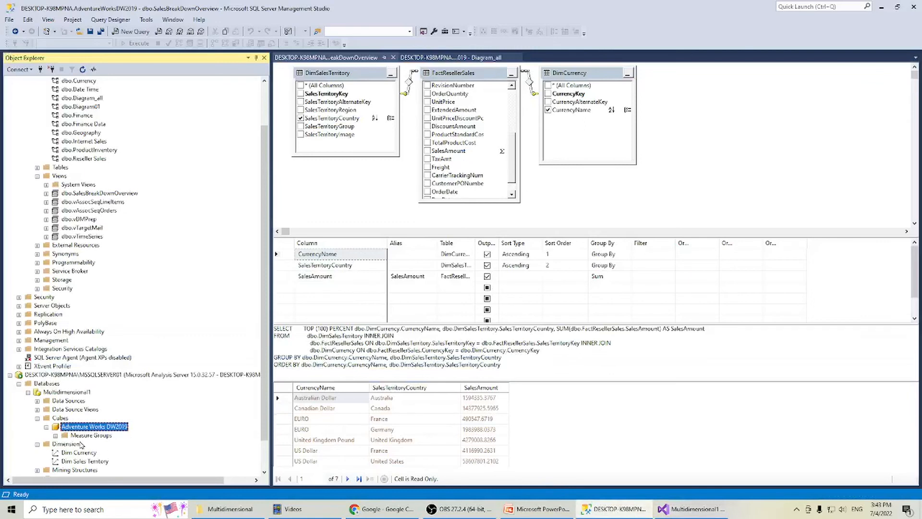
pyautogui.rightClick(60, 420)
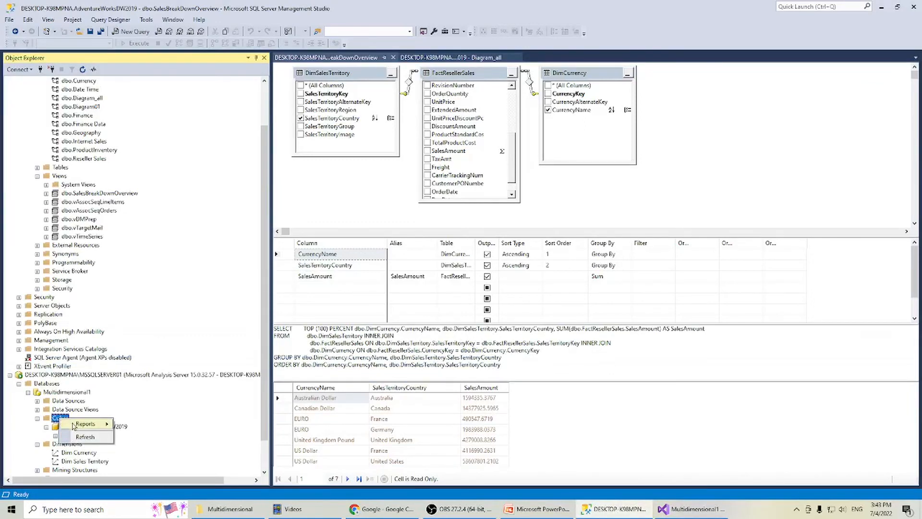
pyautogui.click(90, 437)
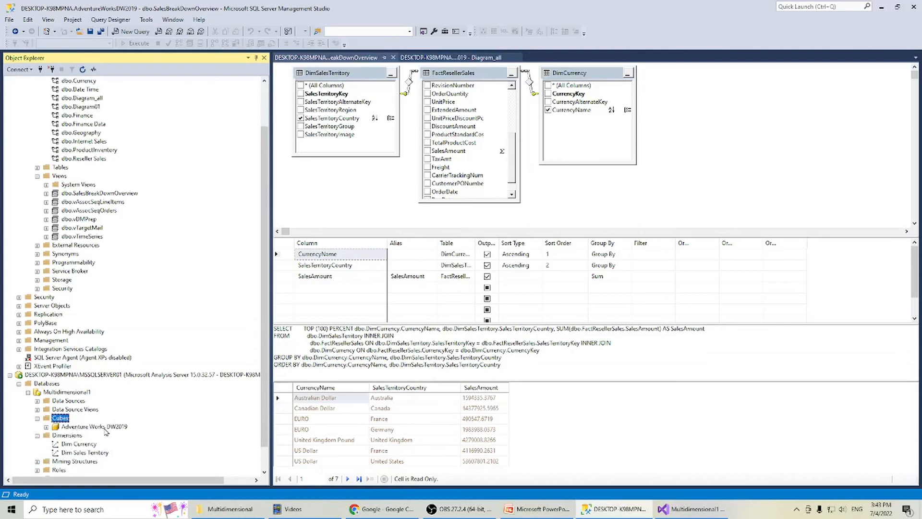
pyautogui.rightClick(111, 428)
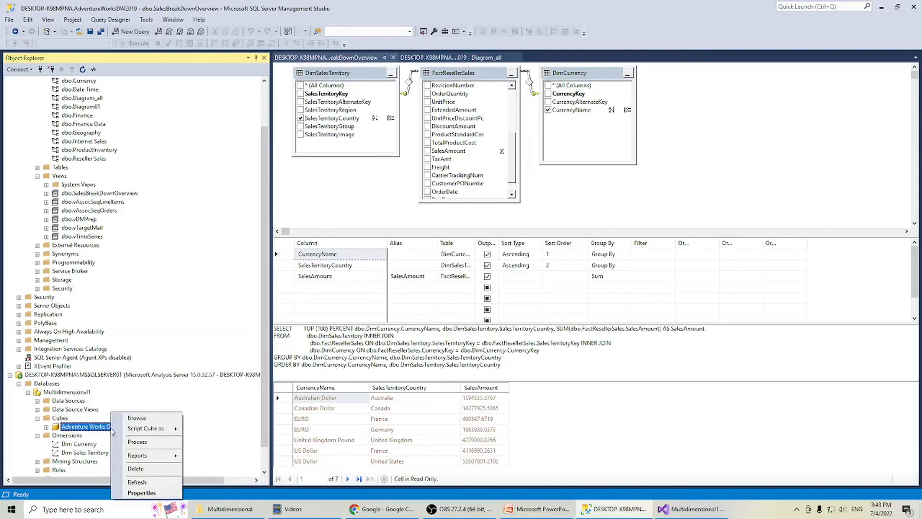
pyautogui.click(150, 493)
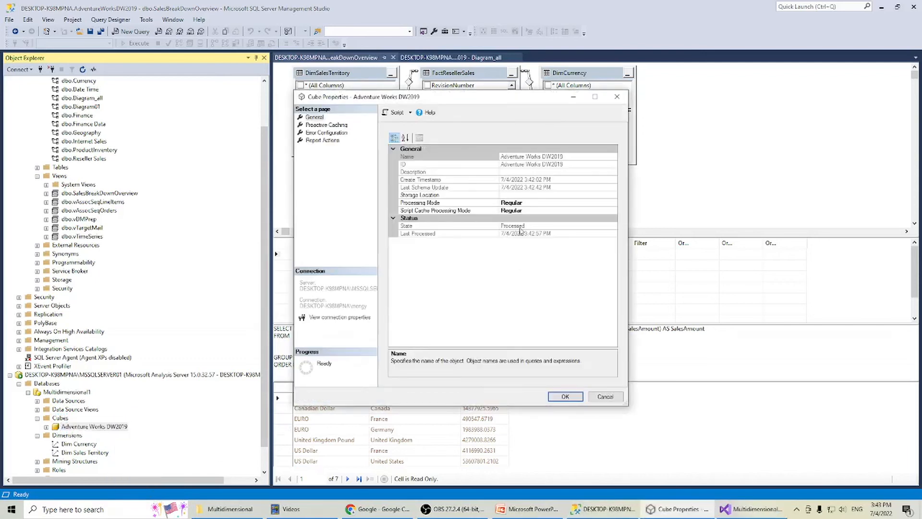
pyautogui.click(611, 399)
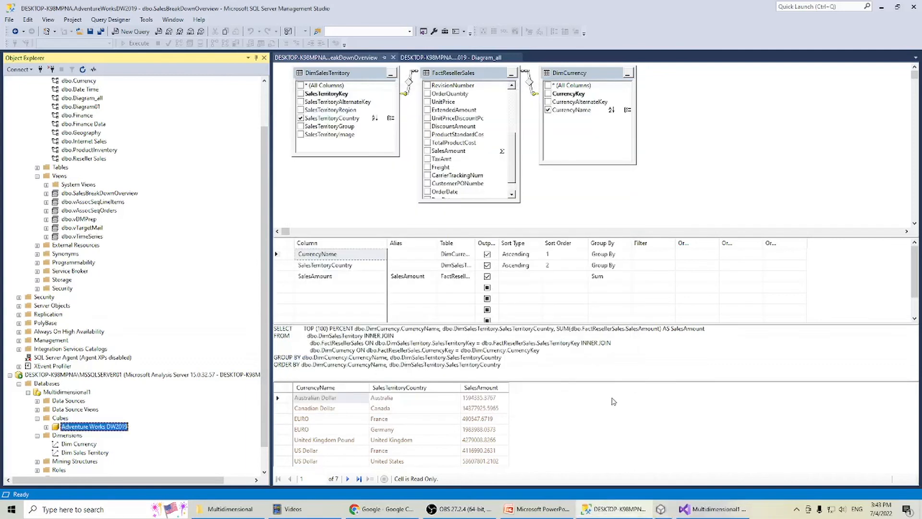
# Switch back to Visual Studio and open the Adventure Works DW2019 cube for browsing its deployed measures and dimensions.
pyautogui.click(677, 508)
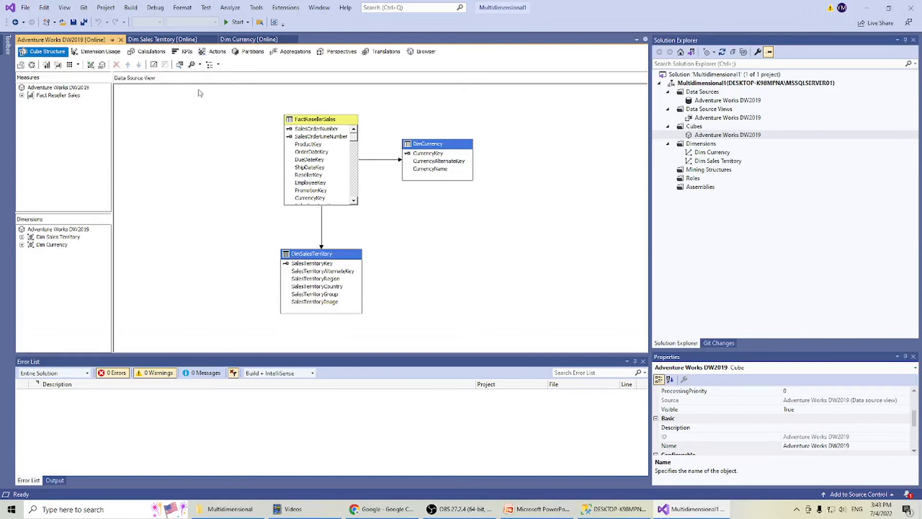
pyautogui.click(426, 53)
pyautogui.click(429, 54)
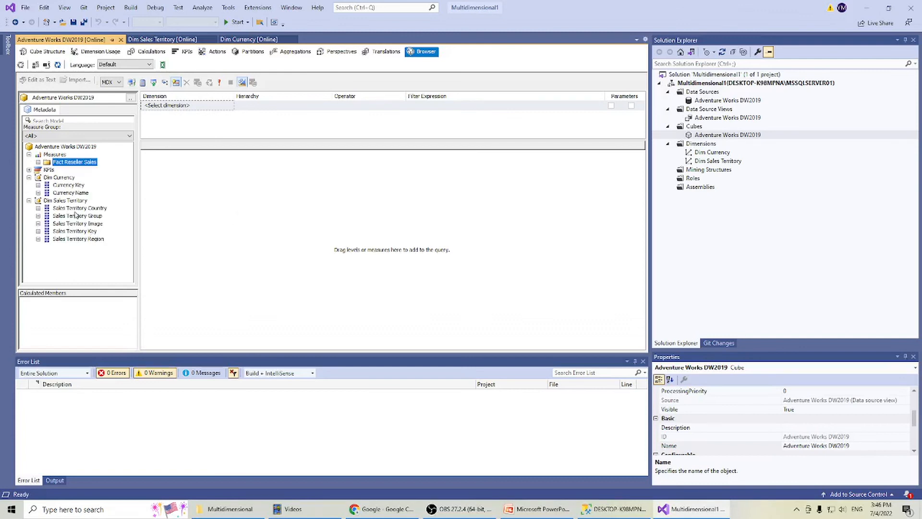
# Add the Sales Amount measure from Fact Reseller Sales to the browser query, execute it and widen the result column to show the full value.
pyautogui.click(38, 162)
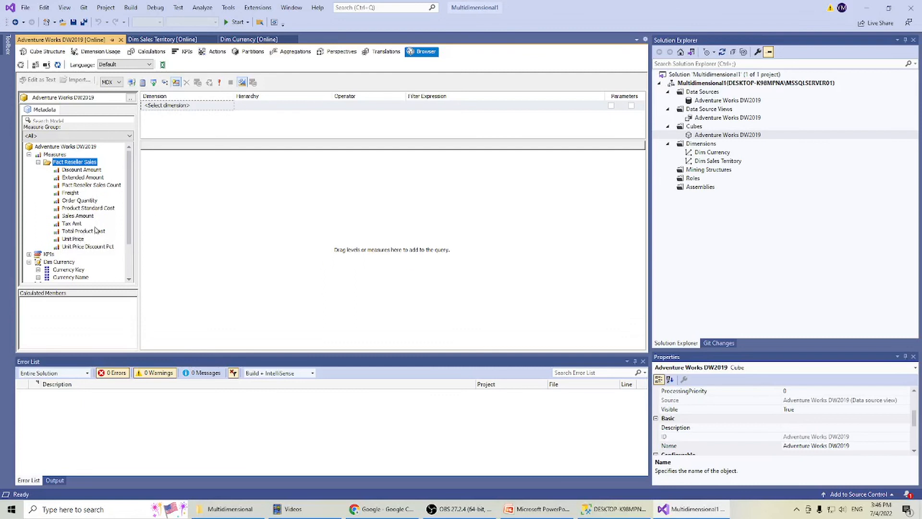
pyautogui.moveTo(78, 216); pyautogui.dragTo(232, 215)
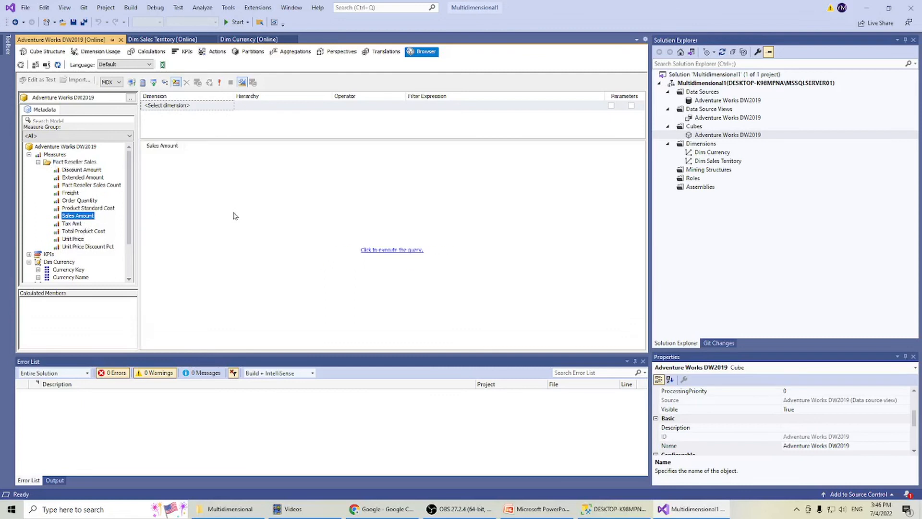
pyautogui.click(386, 250)
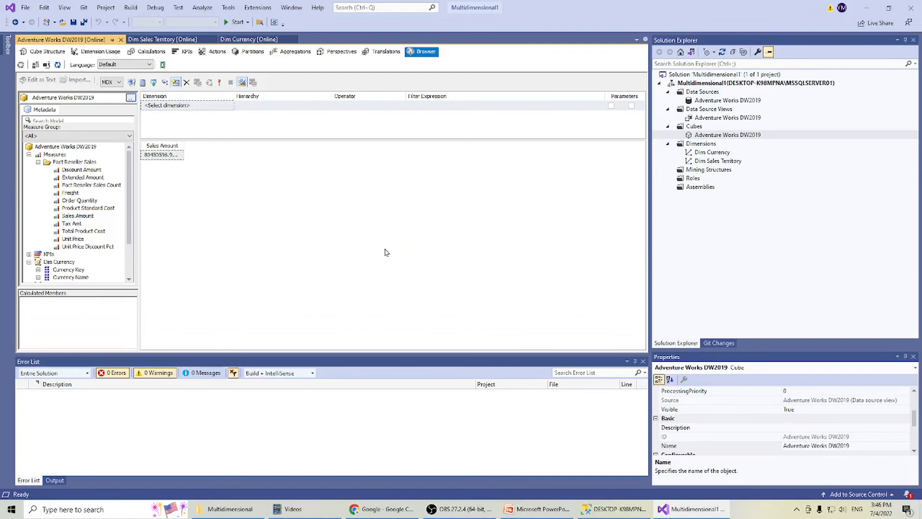
pyautogui.moveTo(185, 145); pyautogui.dragTo(207, 145)
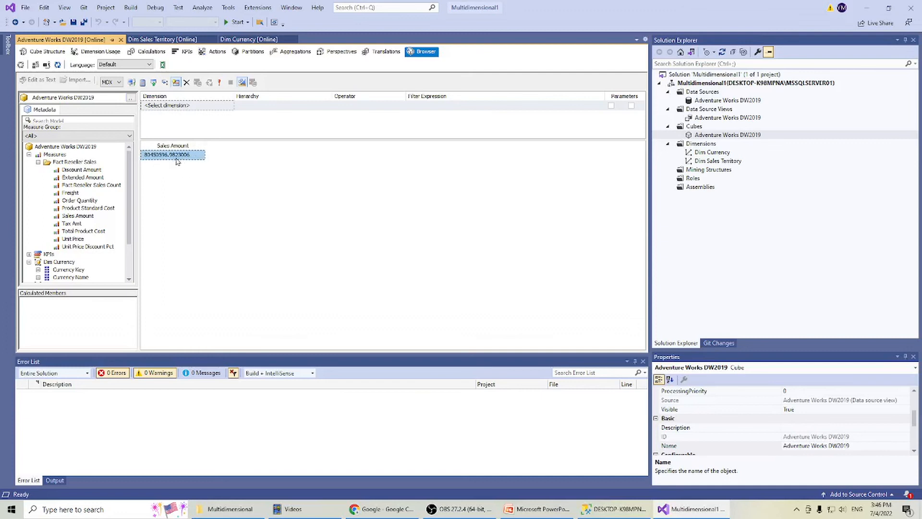
# Break Sales Amount down by Currency Name and Sales Territory Country, execute the query and widen all three result columns.
pyautogui.scroll(-2, 127, 235)
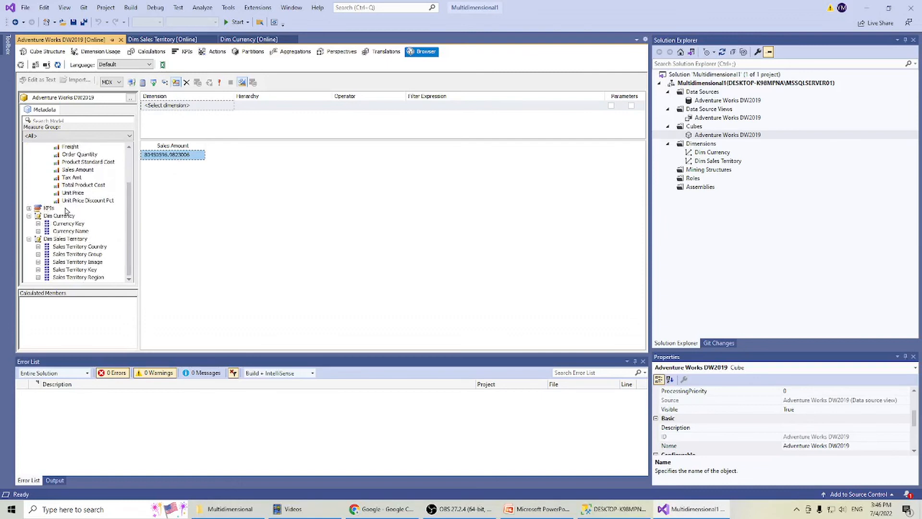
pyautogui.moveTo(69, 231); pyautogui.dragTo(150, 154)
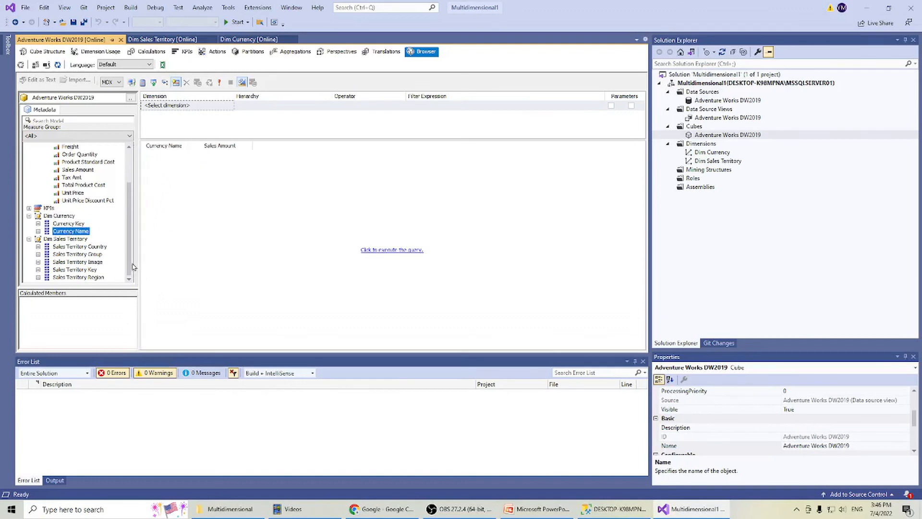
pyautogui.moveTo(65, 247); pyautogui.dragTo(193, 152)
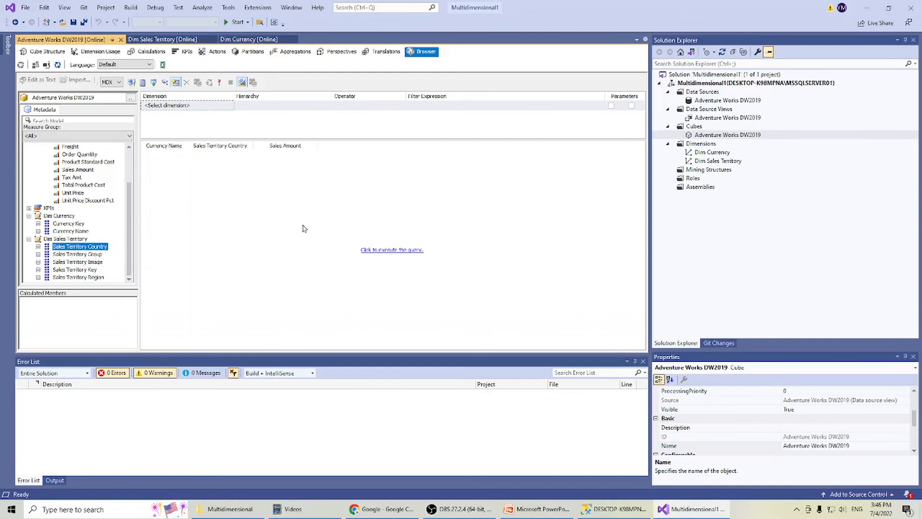
pyautogui.click(389, 250)
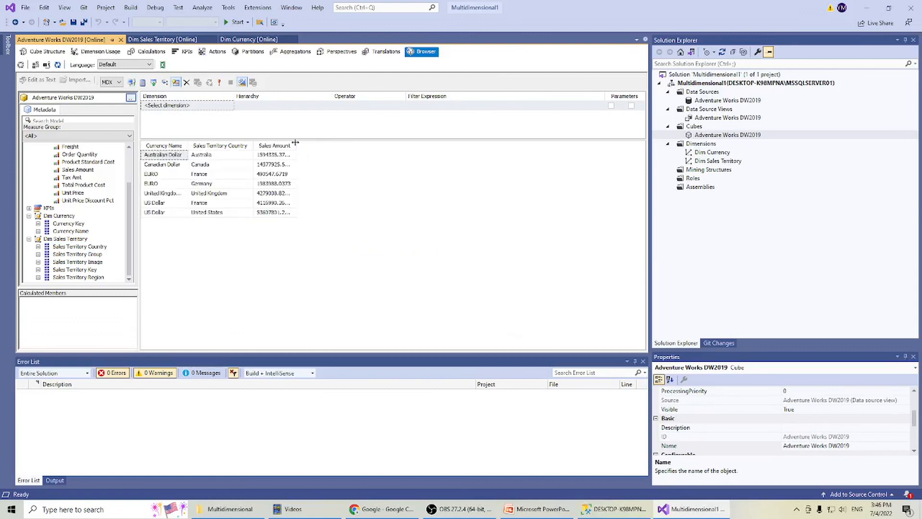
pyautogui.moveTo(297, 144); pyautogui.dragTo(346, 144)
pyautogui.moveTo(258, 142); pyautogui.dragTo(281, 142)
pyautogui.moveTo(187, 144); pyautogui.dragTo(203, 144)
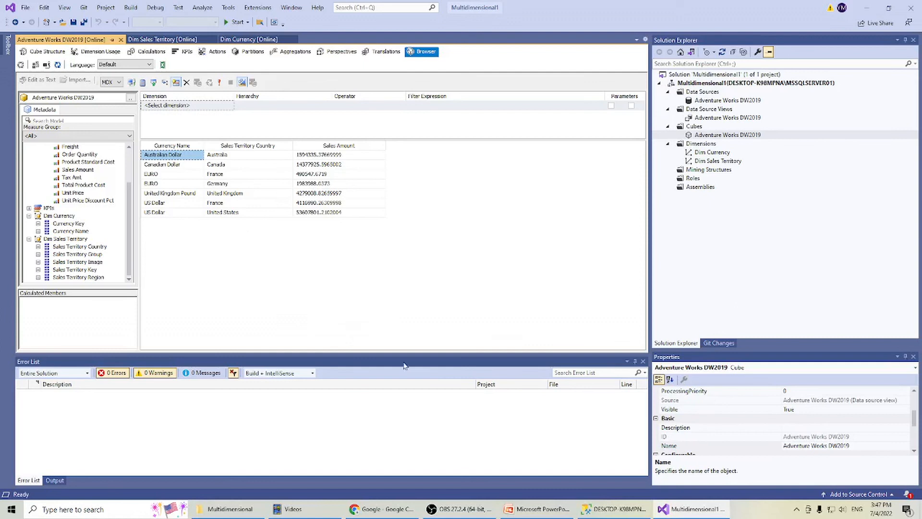
# Compare the cube results with the SalesBreakDownOverview view in SQL Server Management Studio, returning to Visual Studio.
pyautogui.click(611, 510)
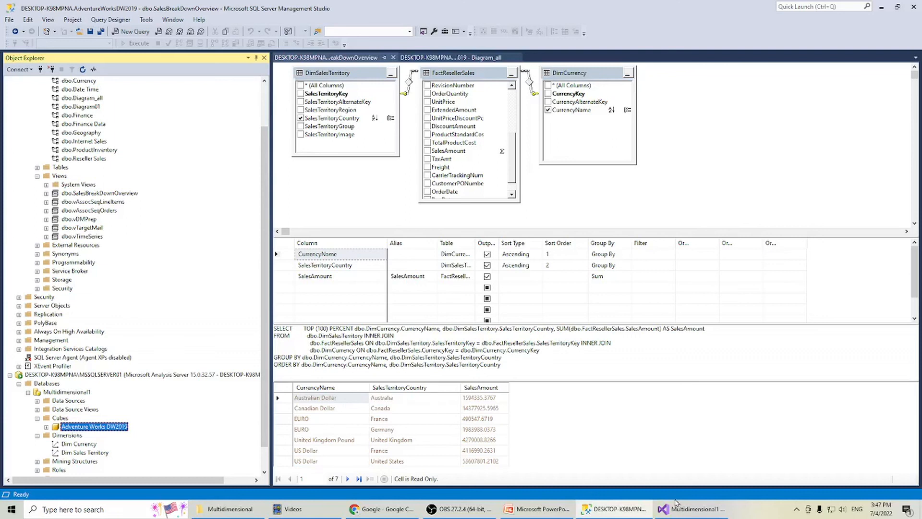
pyautogui.click(687, 510)
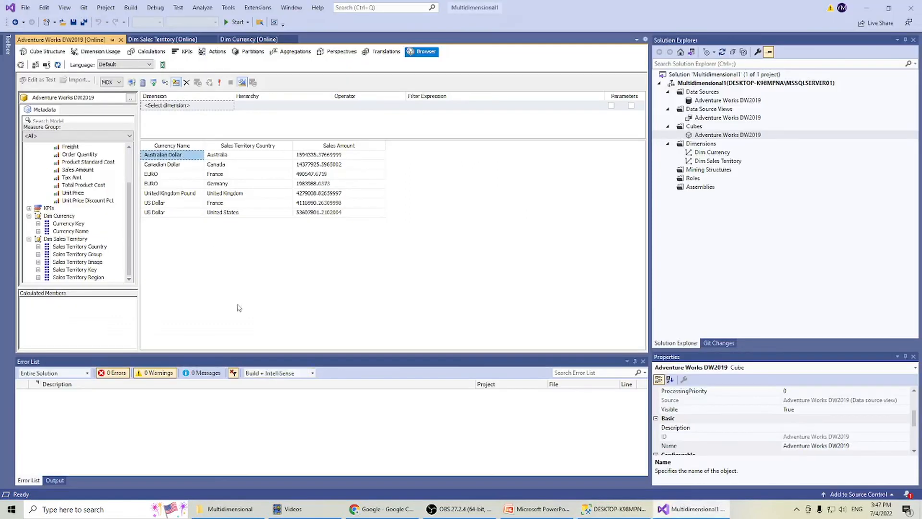